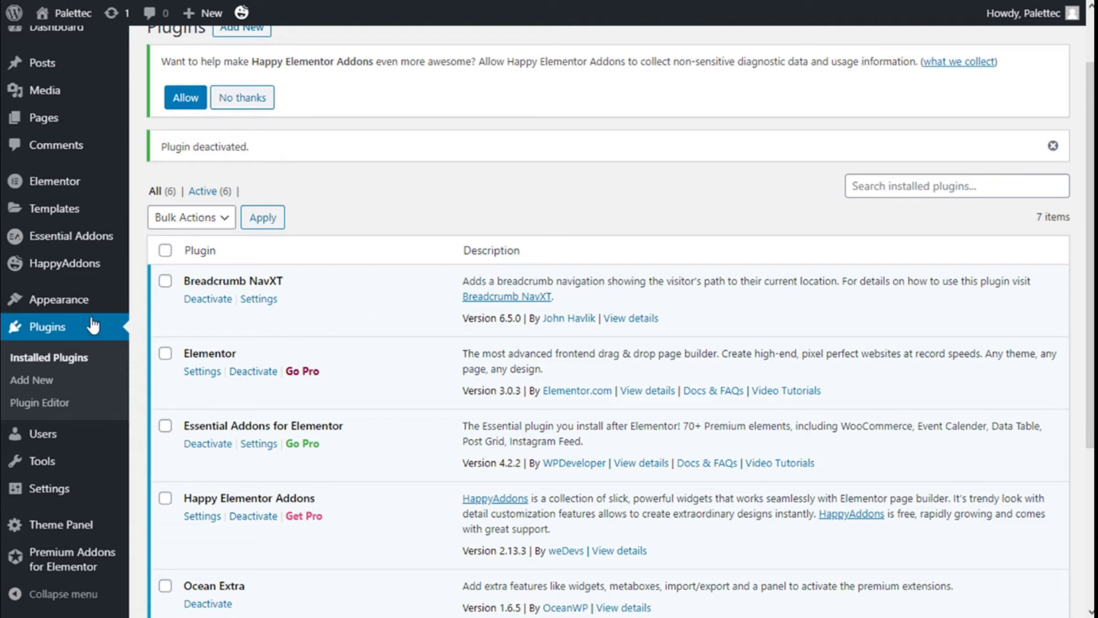
Search the Add New plugins directory for 'printfriendly'.
left_click(42, 389)
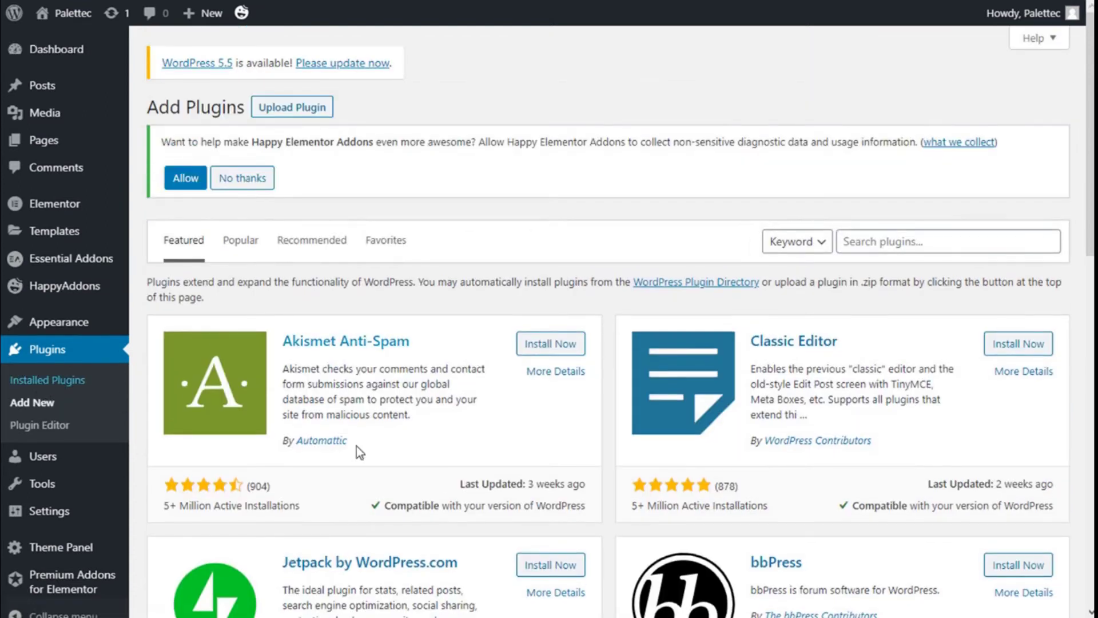
left_click(896, 245)
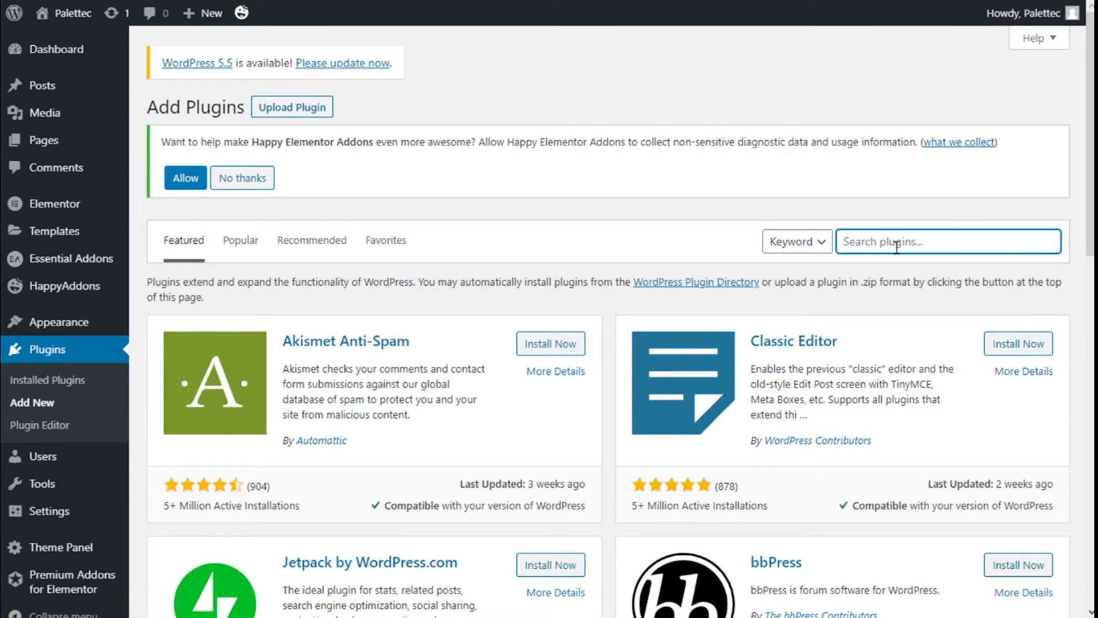
type("printfriendly")
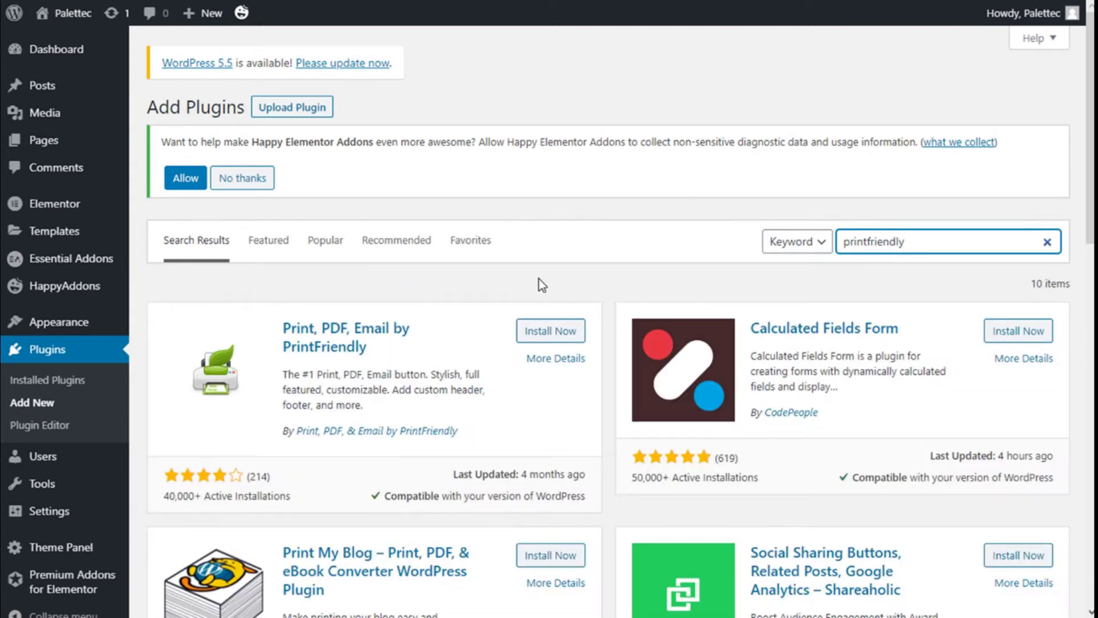
scroll(509, 289, "down", 3)
scroll(478, 298, "up", 1)
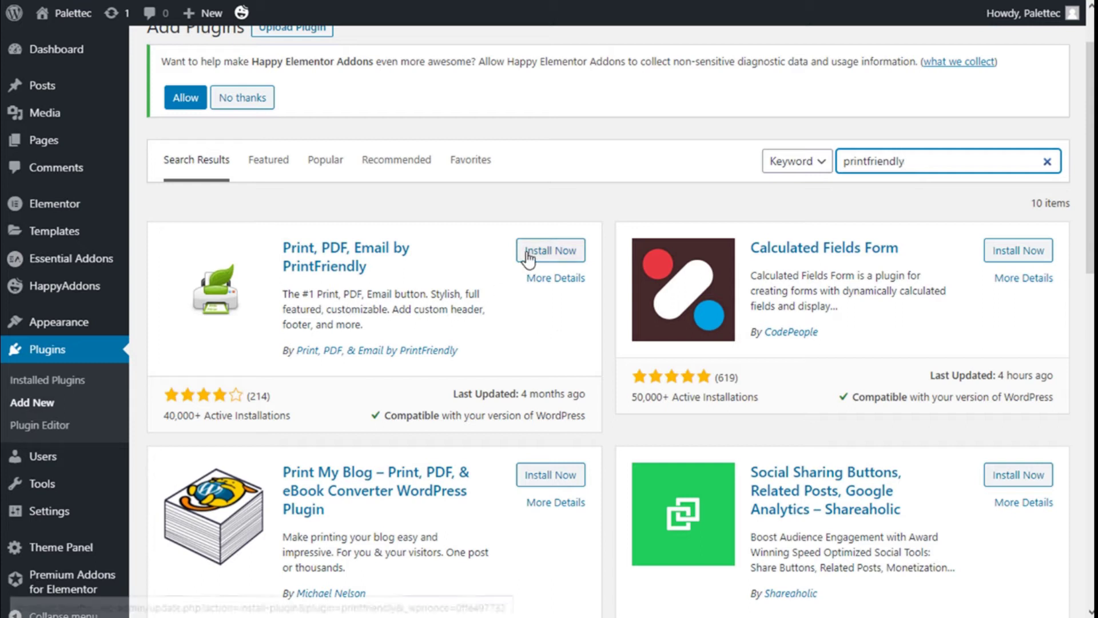
Install and activate Print, PDF & Email by PrintFriendly, then open its settings.
left_click(549, 250)
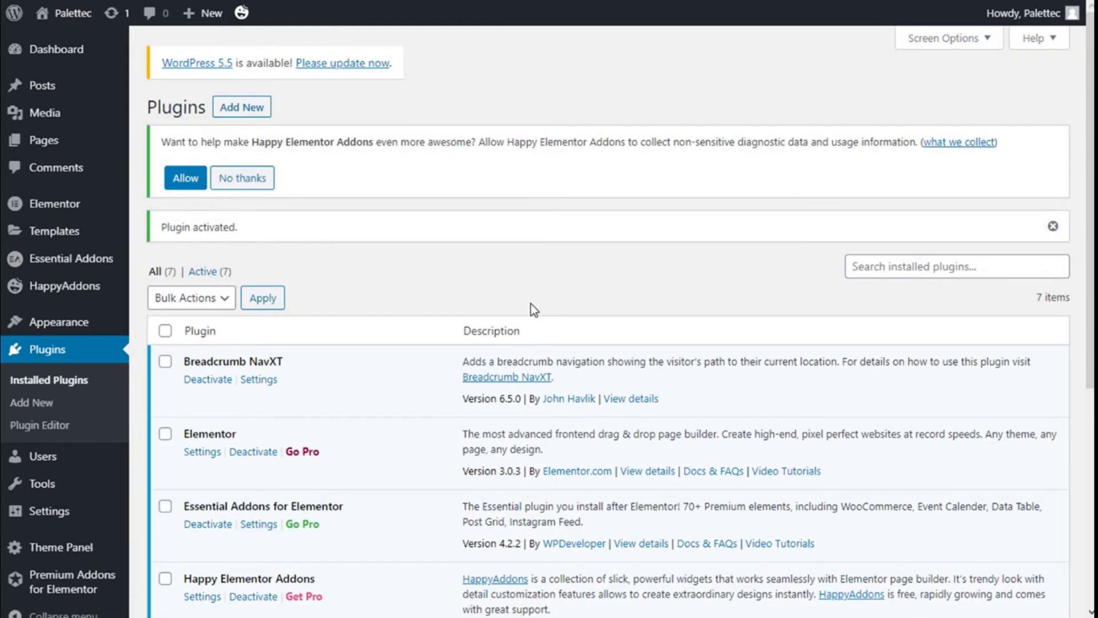
scroll(531, 304, "down", 6)
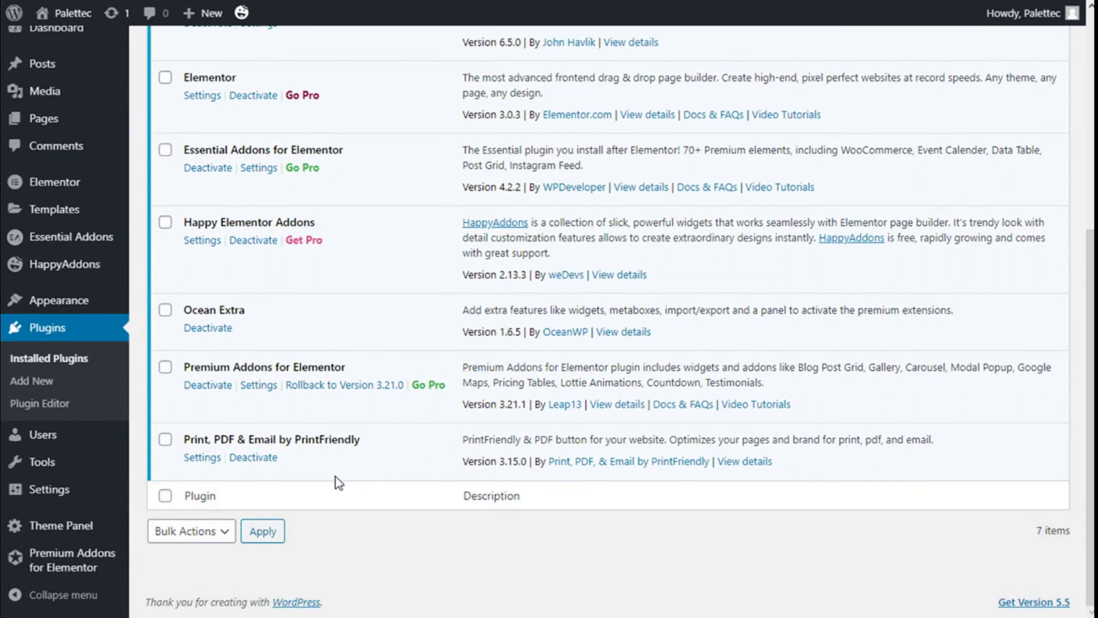
left_click(201, 460)
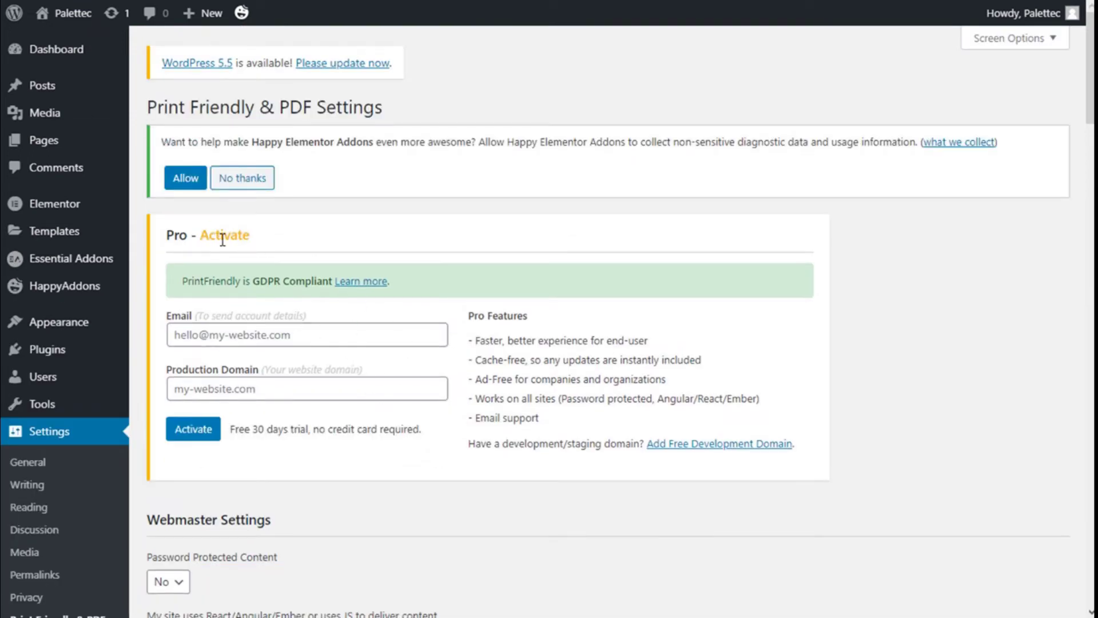
Scroll down Webmaster Settings and leave the JavaScript-content setting at No.
scroll(760, 306, "down", 5)
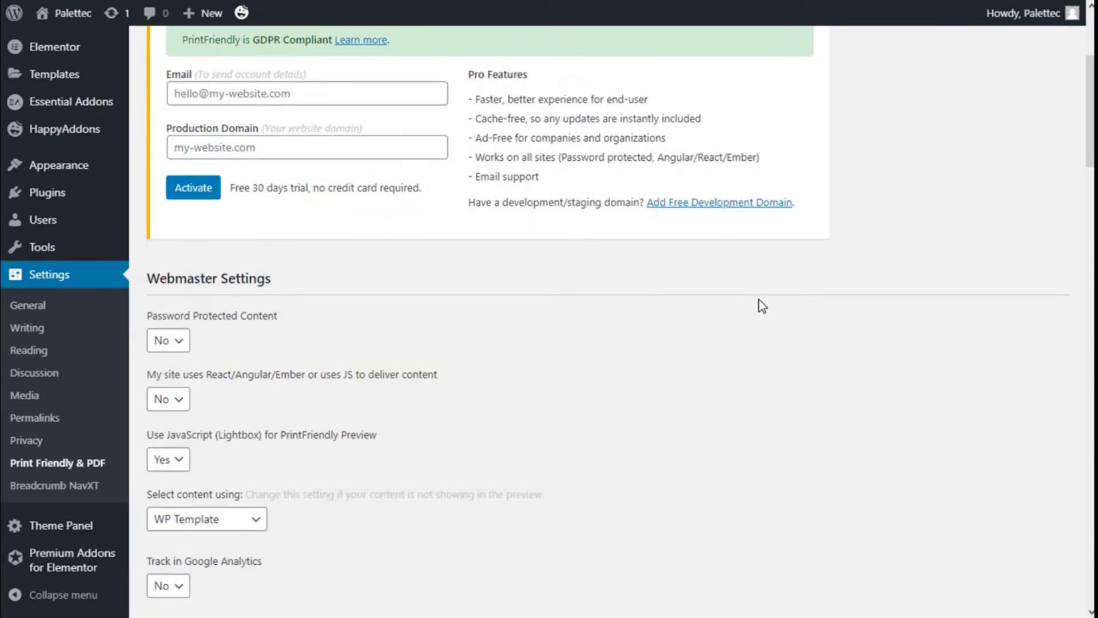
scroll(760, 306, "down", 1)
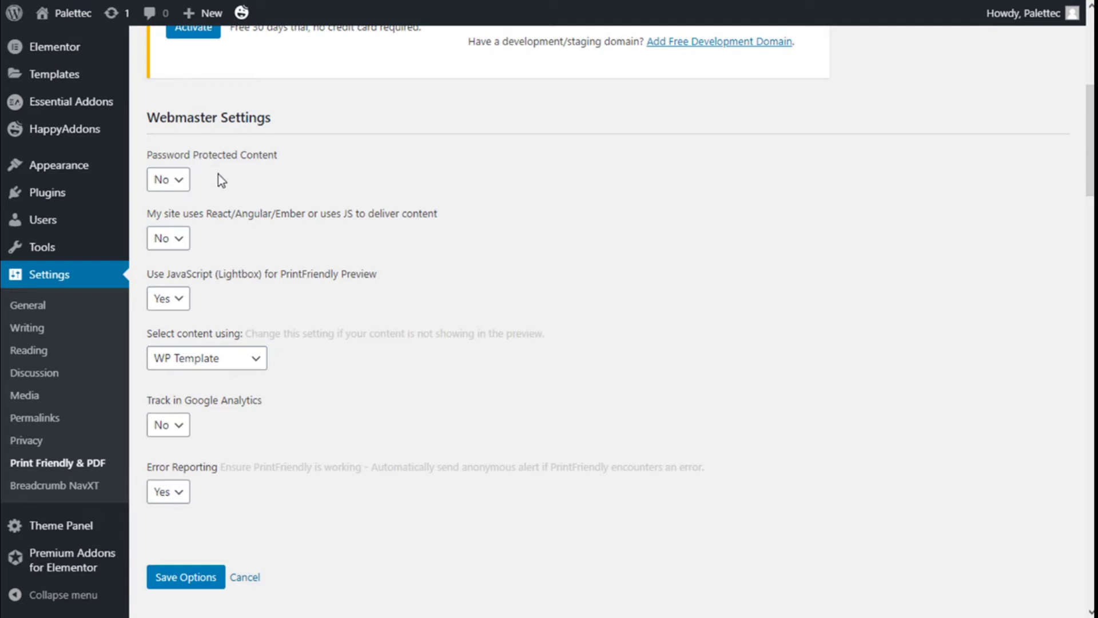
scroll(218, 174, "down", 1)
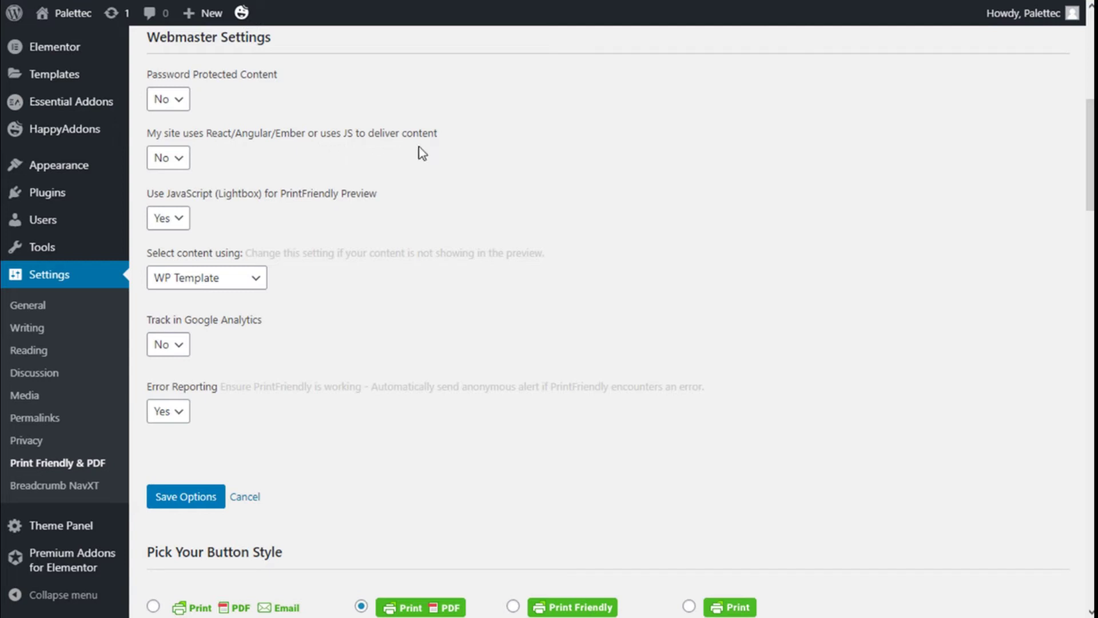
left_click(191, 167)
left_click(187, 168)
Keep Google Analytics tracking set to No and scroll to the end of the settings.
scroll(238, 166, "down", 1)
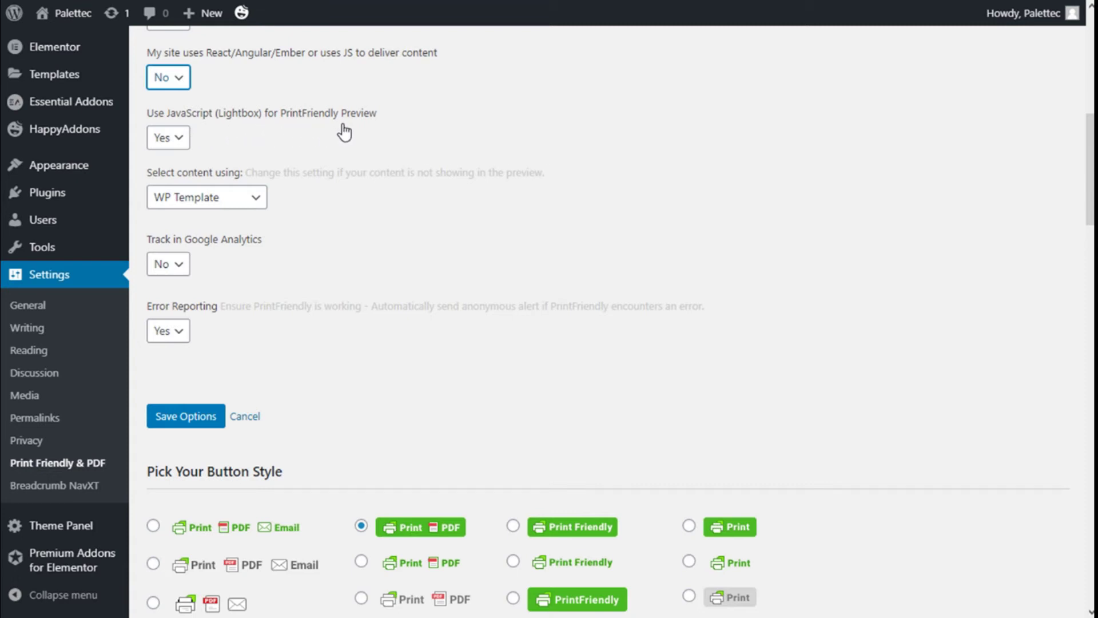
scroll(269, 143, "down", 1)
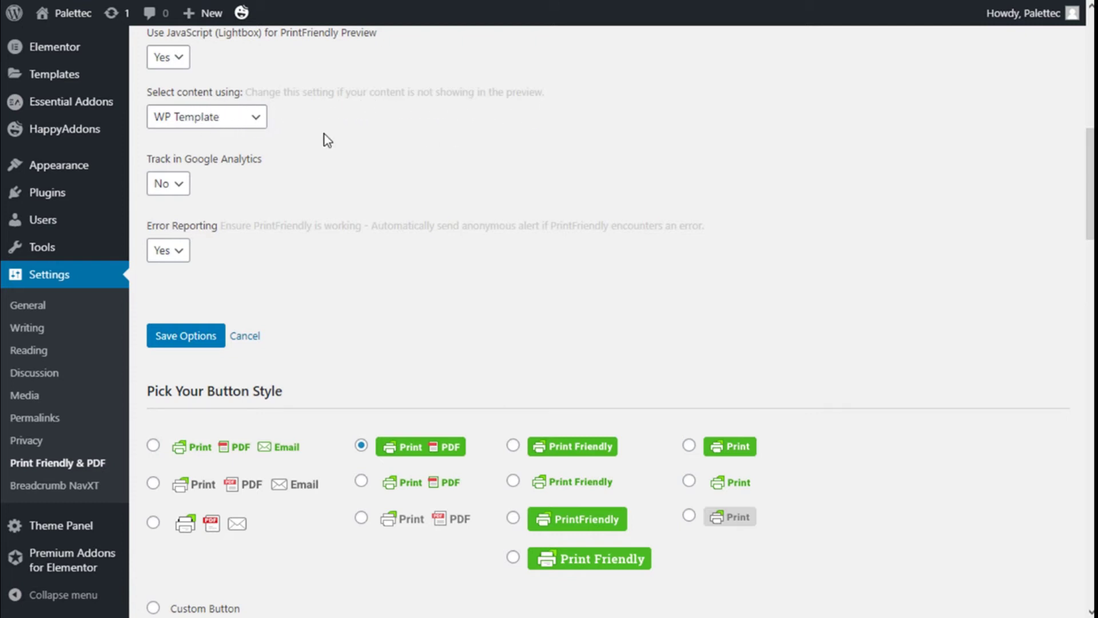
scroll(457, 140, "down", 1)
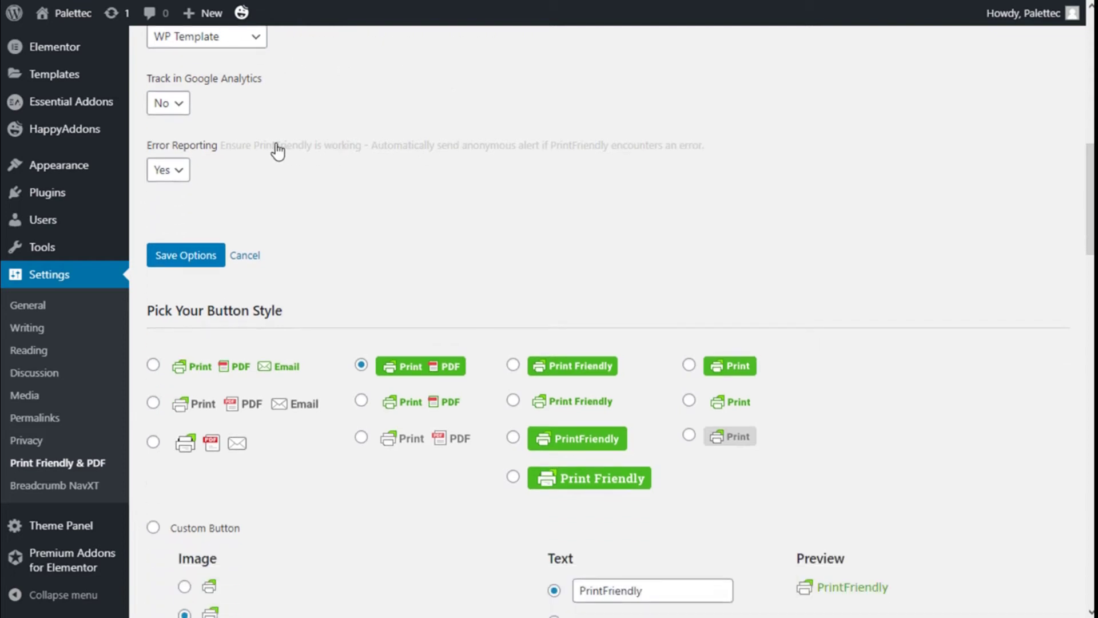
left_click(189, 105)
left_click(190, 109)
scroll(258, 106, "down", 1)
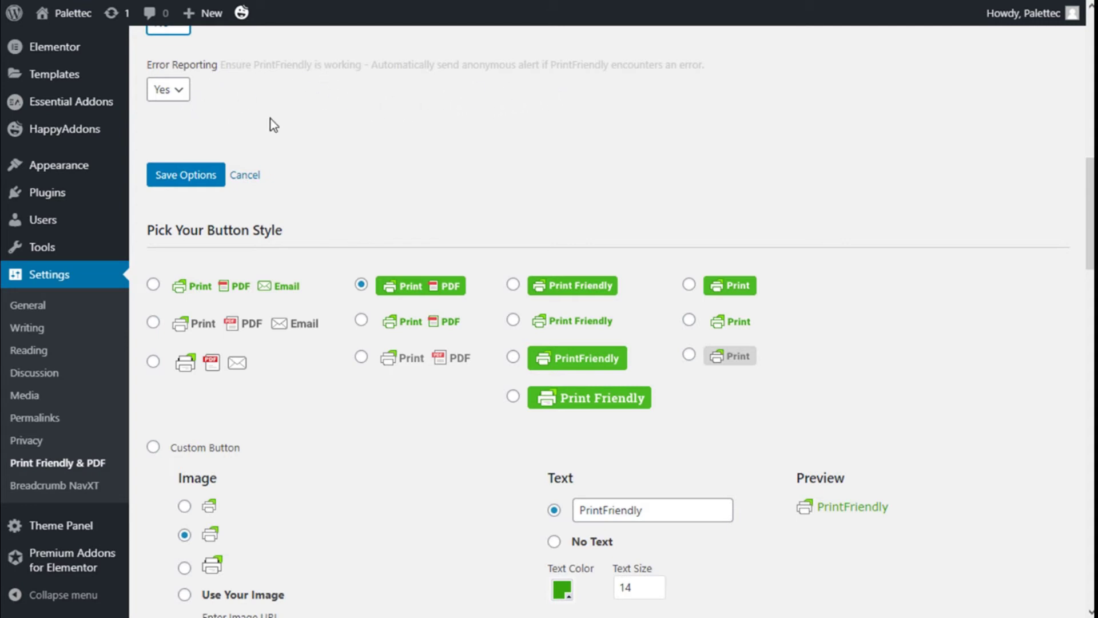
scroll(270, 119, "down", 3)
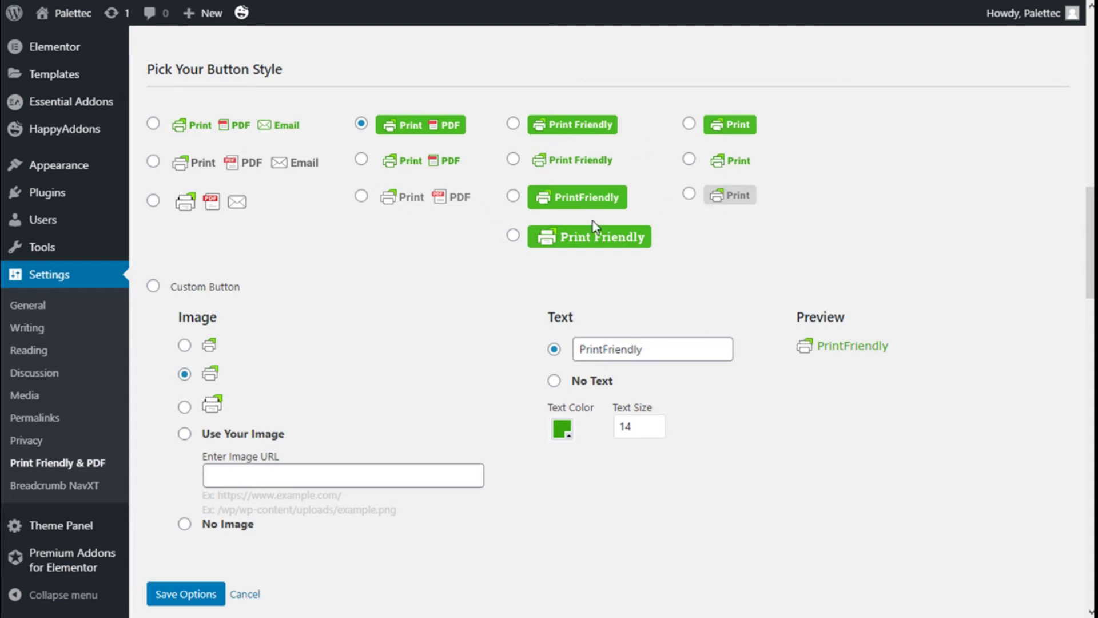
scroll(657, 177, "down", 2)
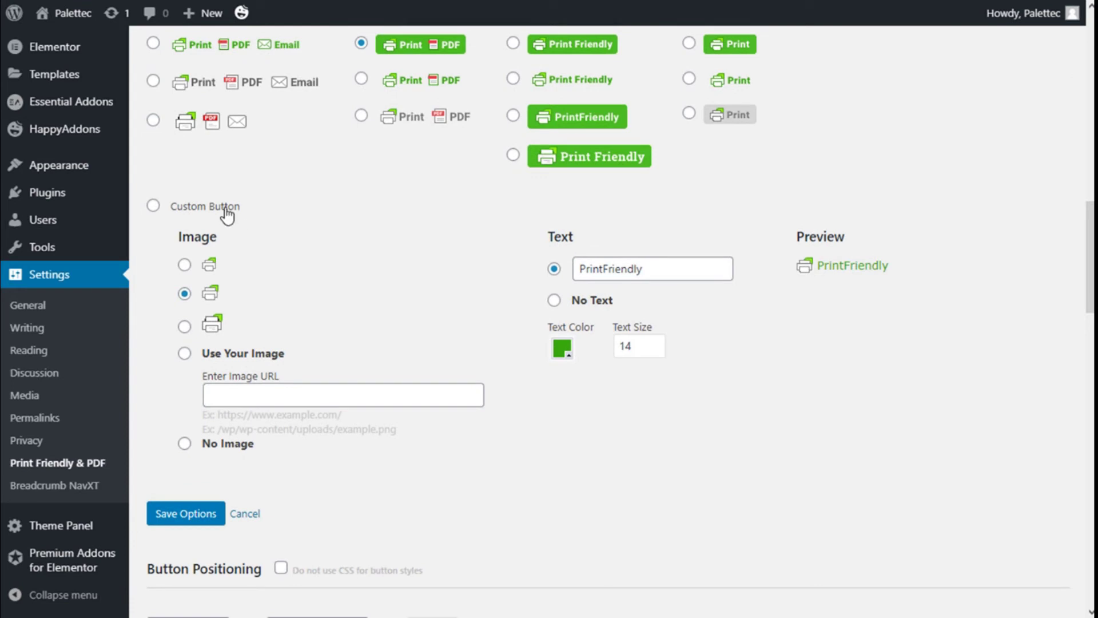
scroll(227, 215, "down", 2)
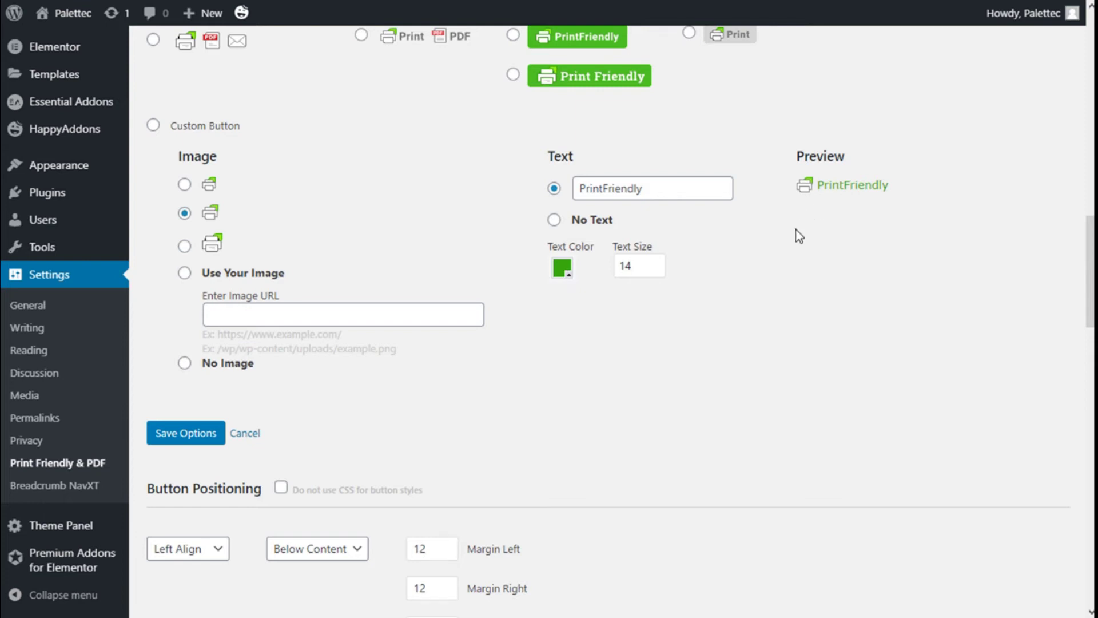
scroll(582, 273, "down", 5)
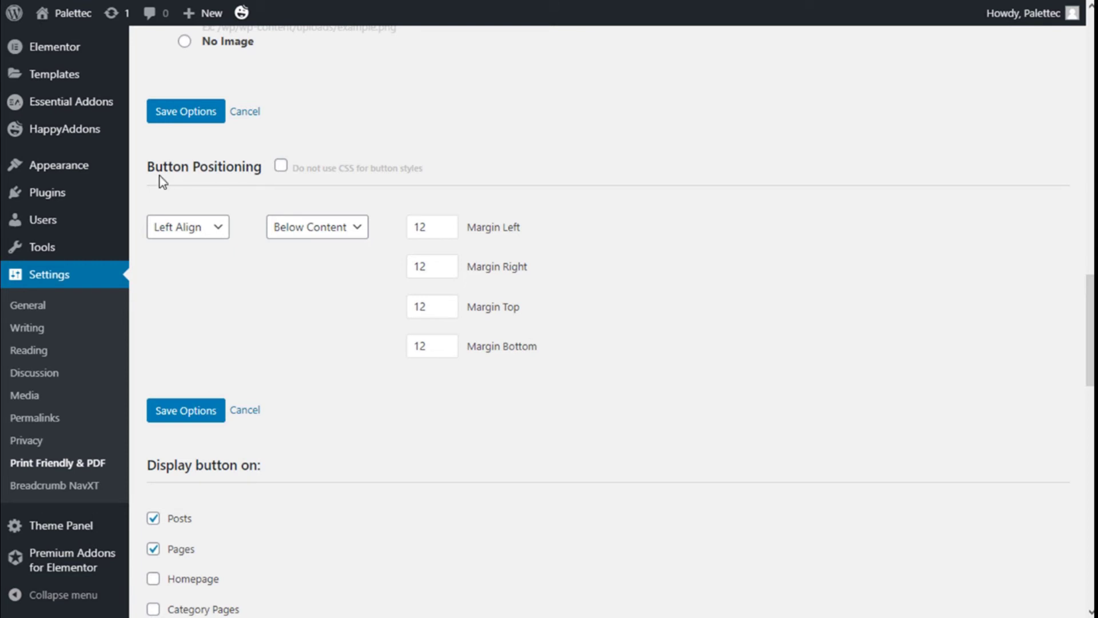
left_click(281, 166)
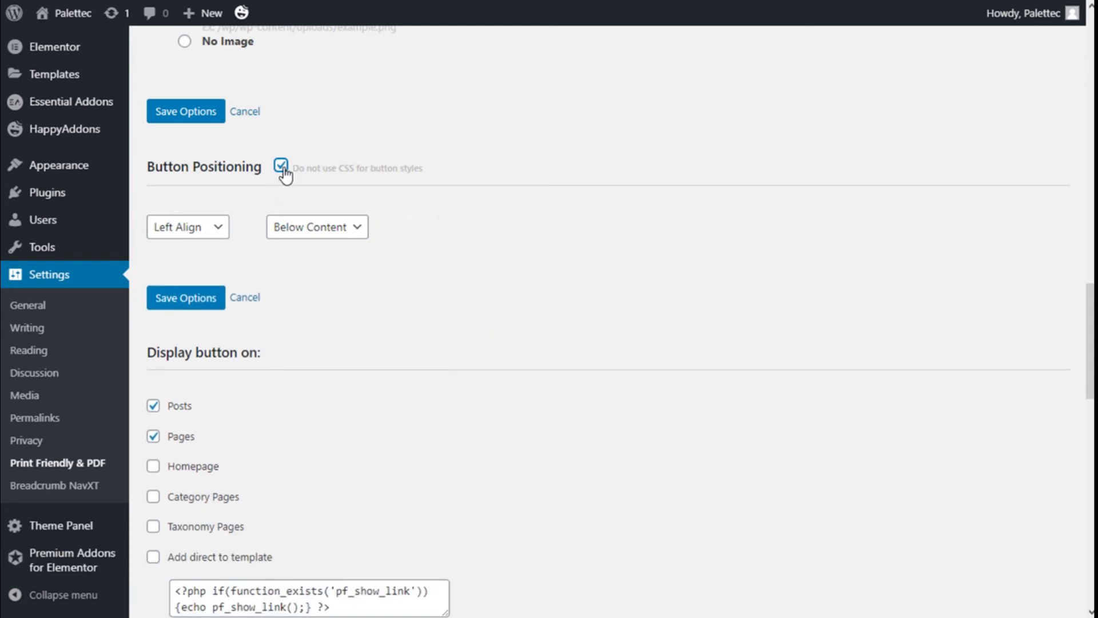
left_click(281, 166)
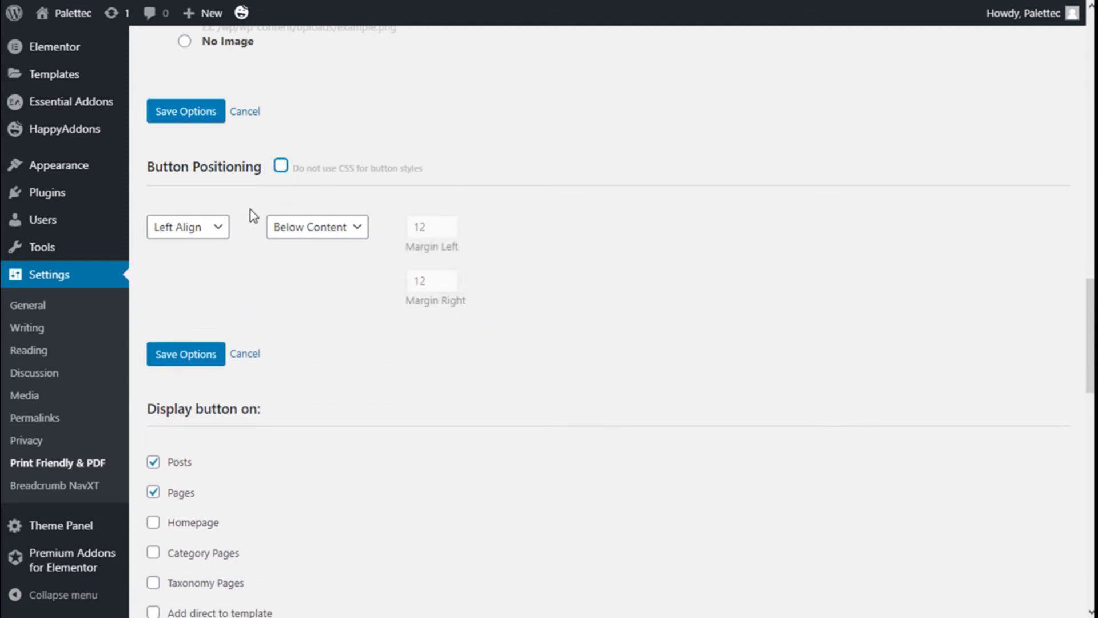
left_click(209, 238)
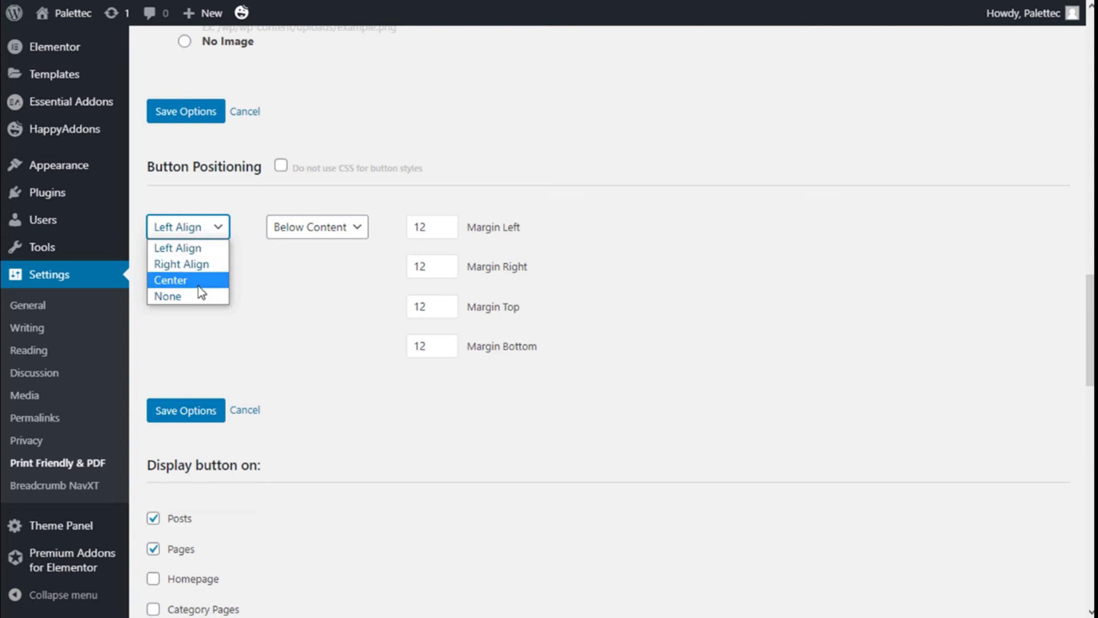
left_click(214, 226)
left_click(334, 235)
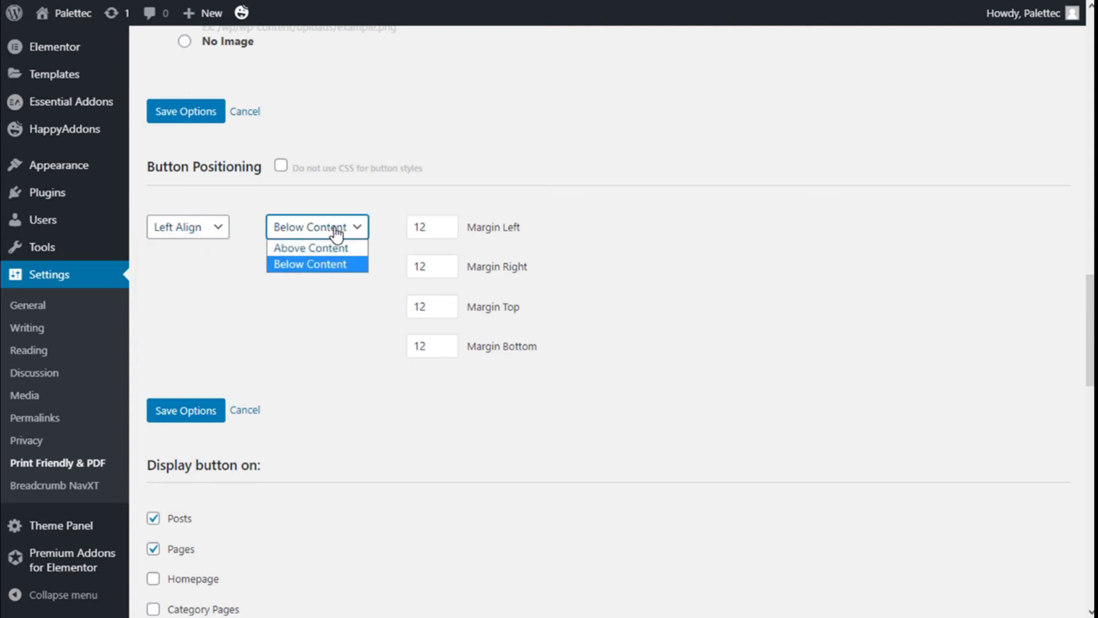
left_click(341, 312)
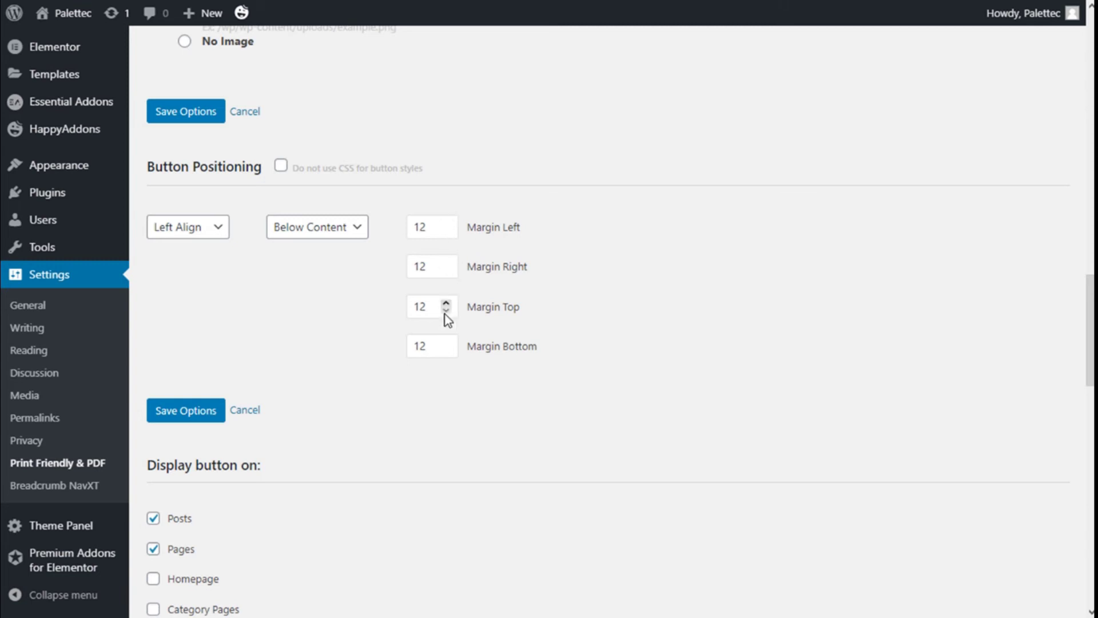
scroll(636, 280, "down", 3)
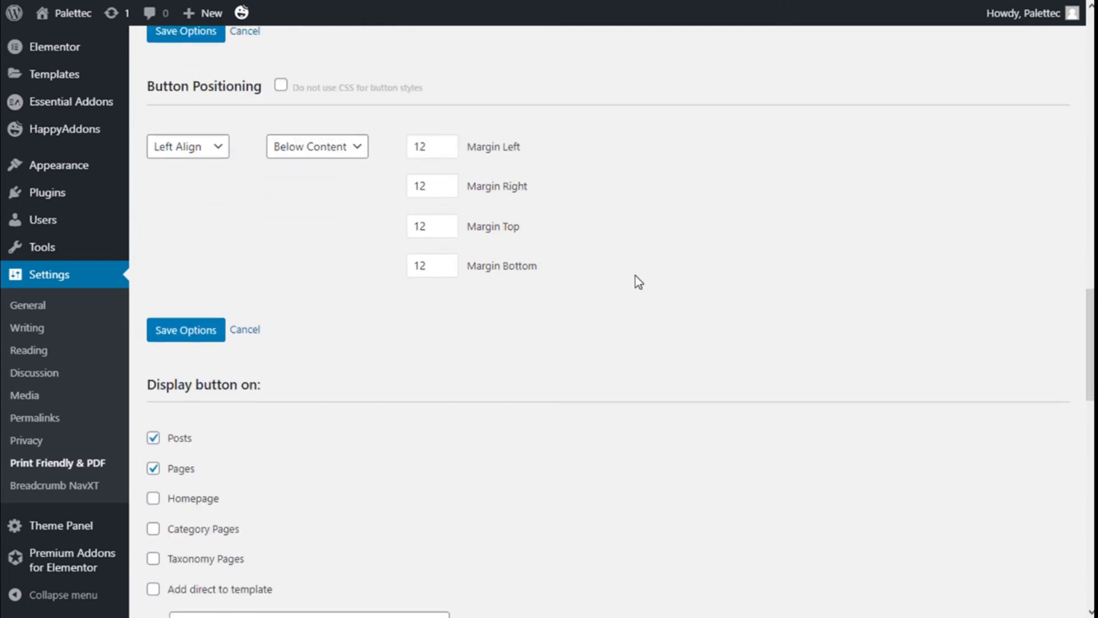
scroll(639, 282, "down", 3)
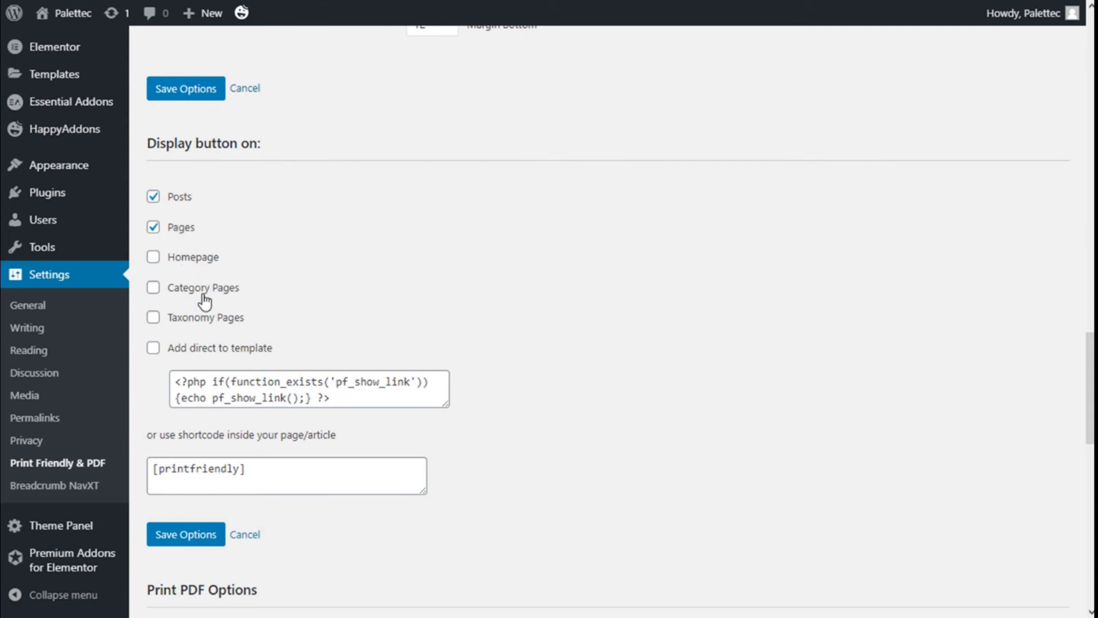
scroll(358, 272, "down", 2)
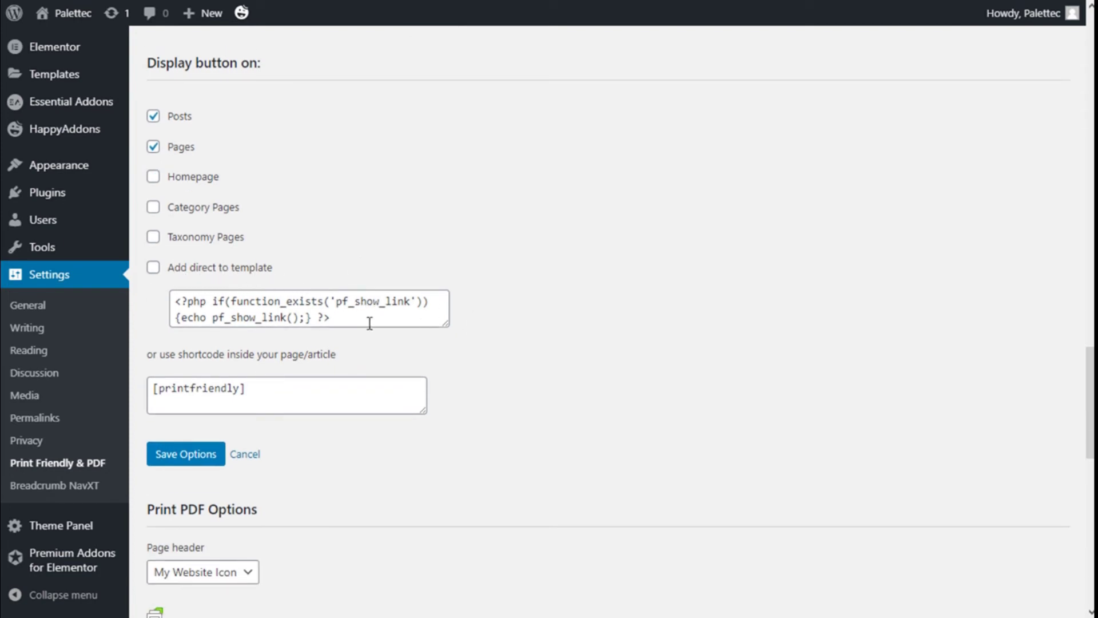
scroll(578, 229, "down", 2)
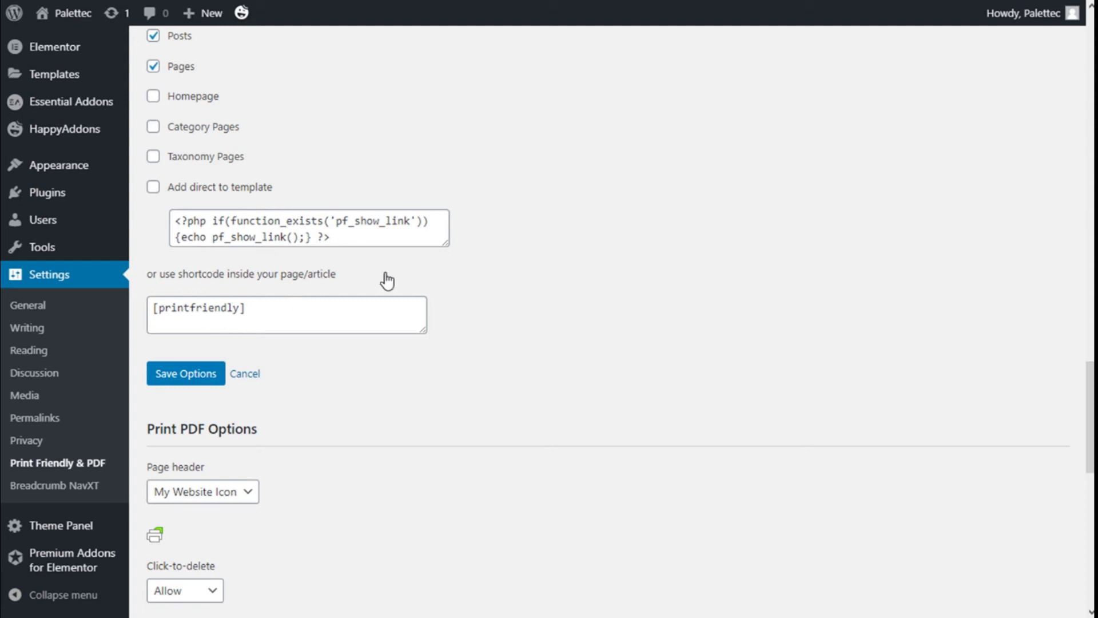
scroll(494, 276, "down", 1)
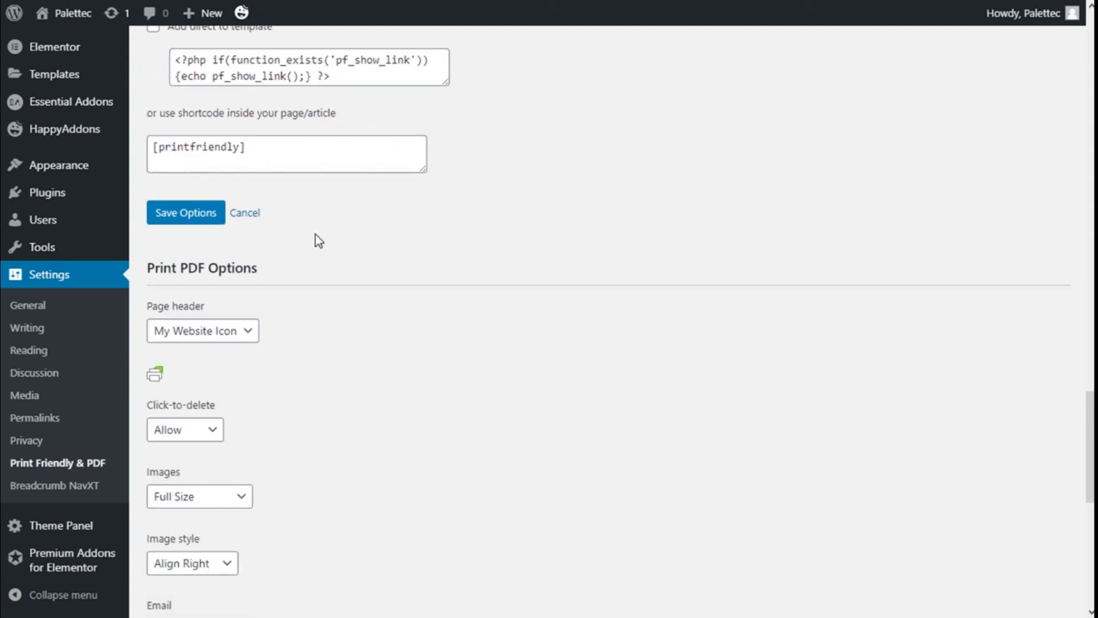
scroll(312, 237, "down", 1)
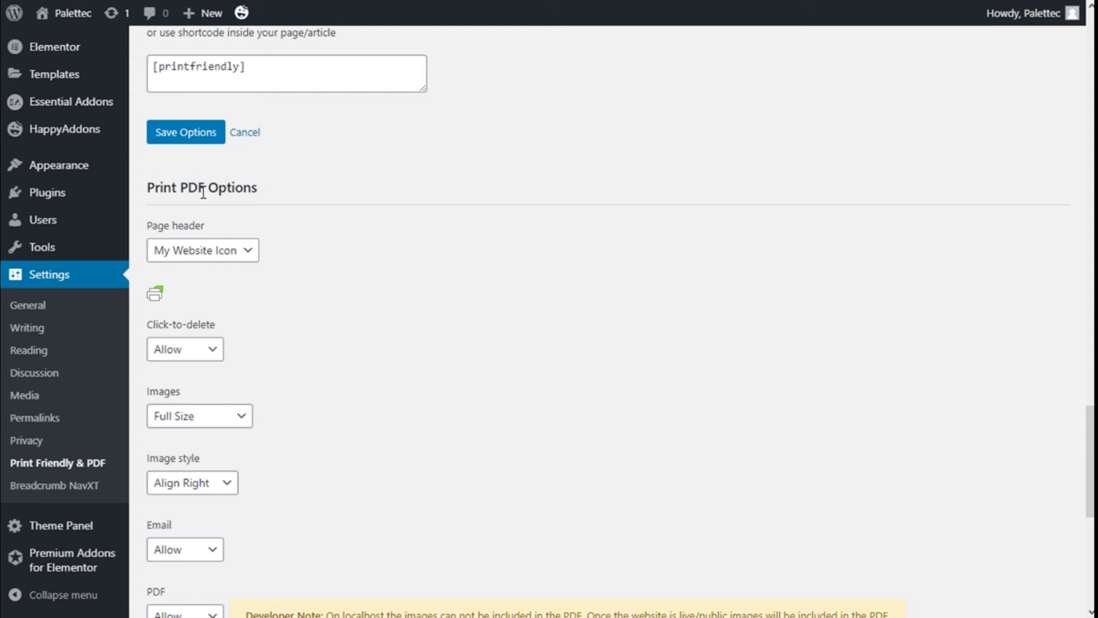
scroll(258, 197, "down", 1)
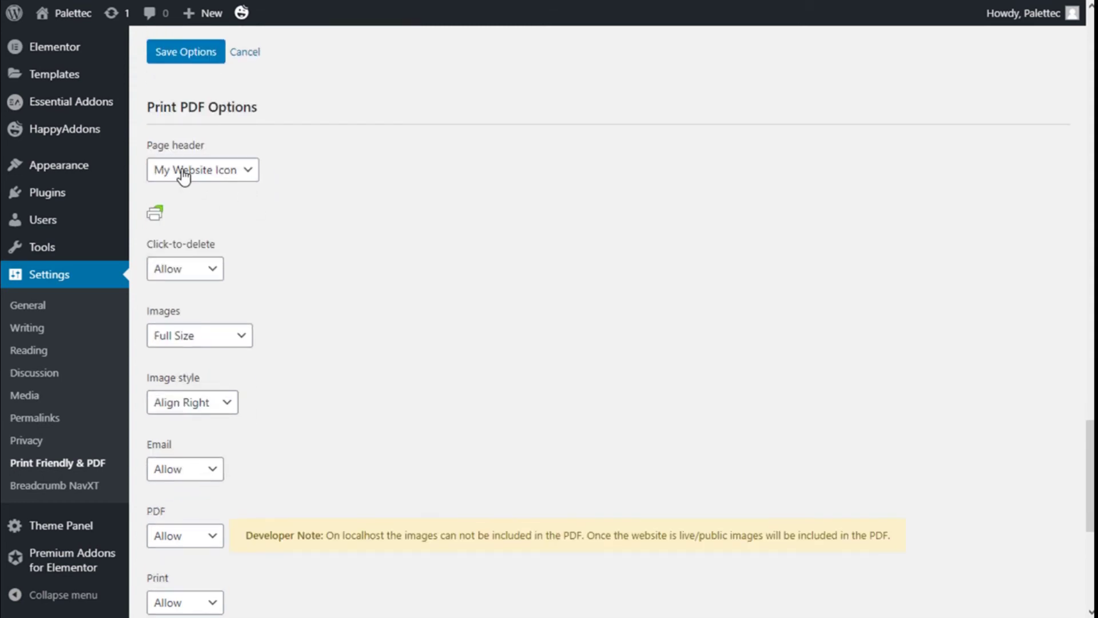
scroll(209, 182, "down", 1)
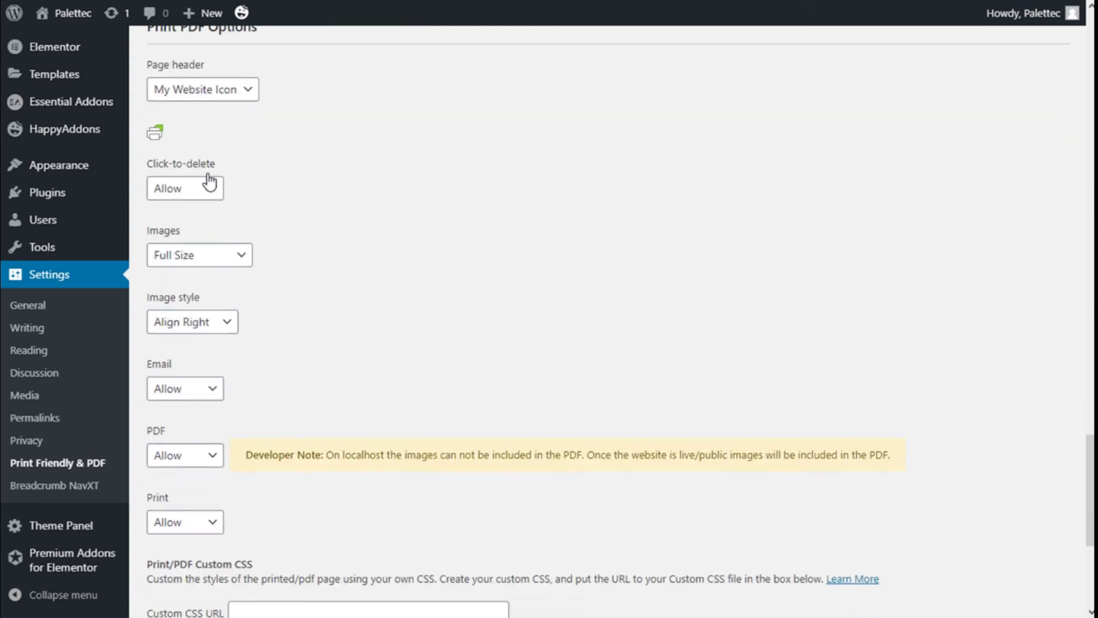
left_click(247, 90)
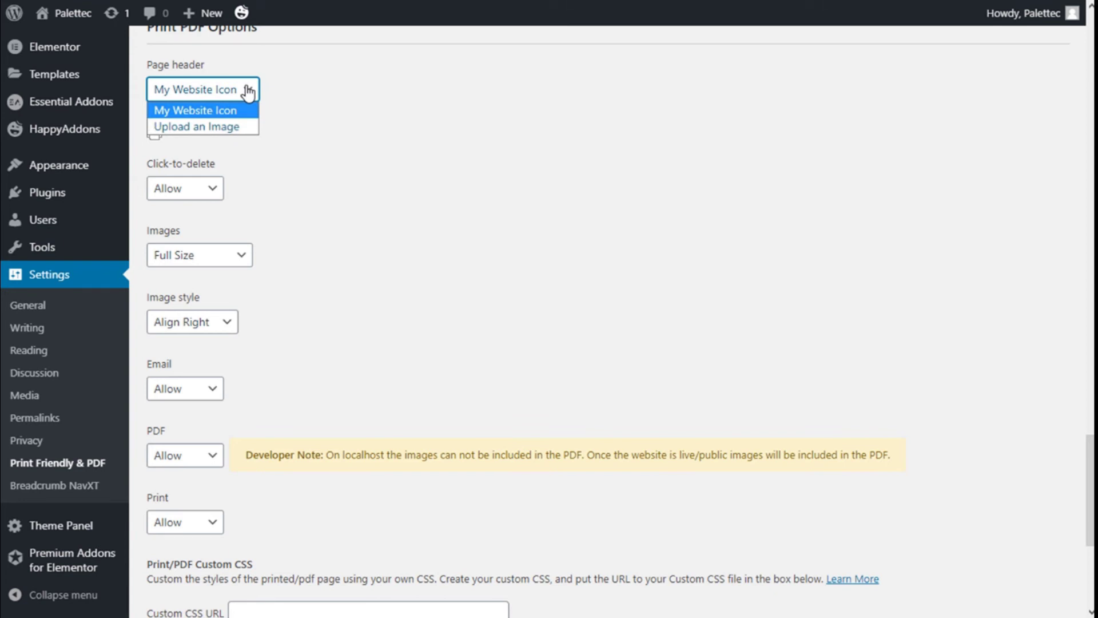
left_click(247, 90)
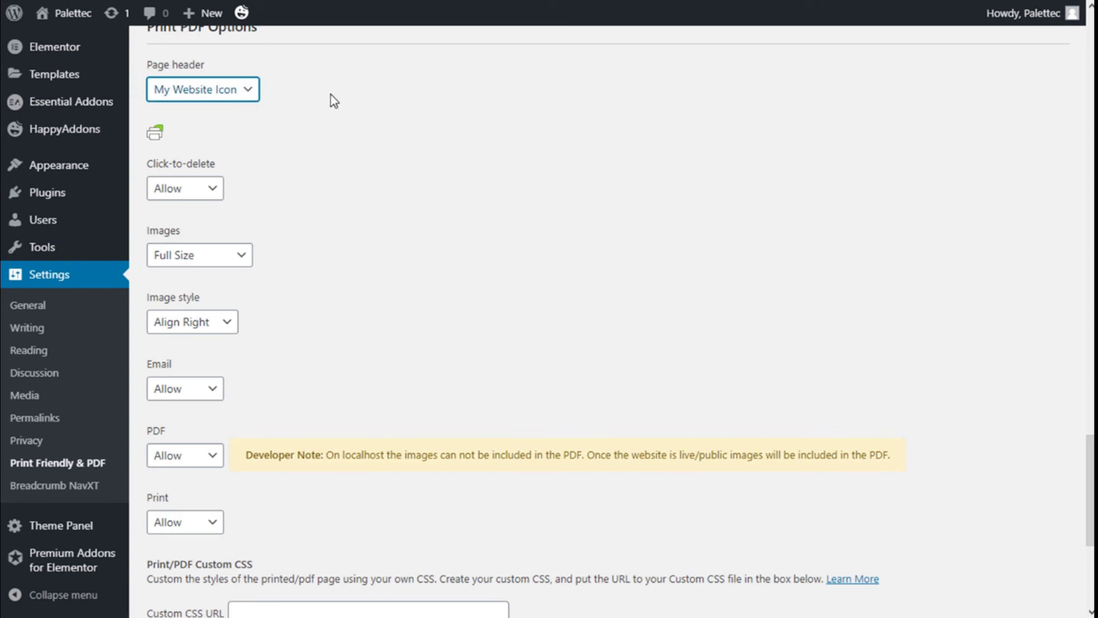
left_click(191, 188)
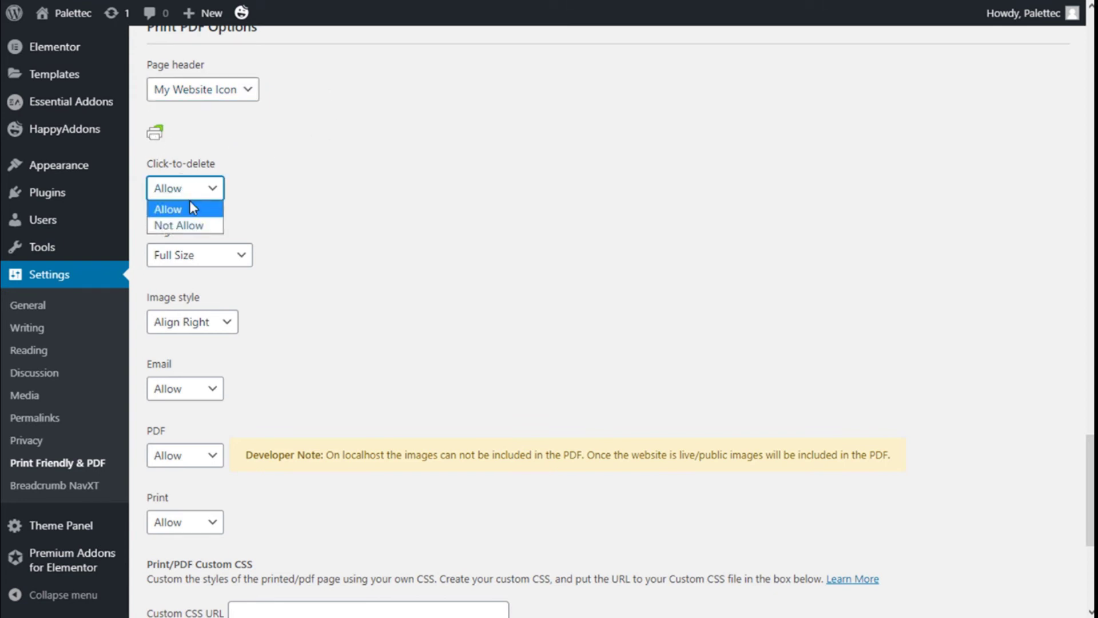
left_click(320, 203)
scroll(320, 203, "down", 2)
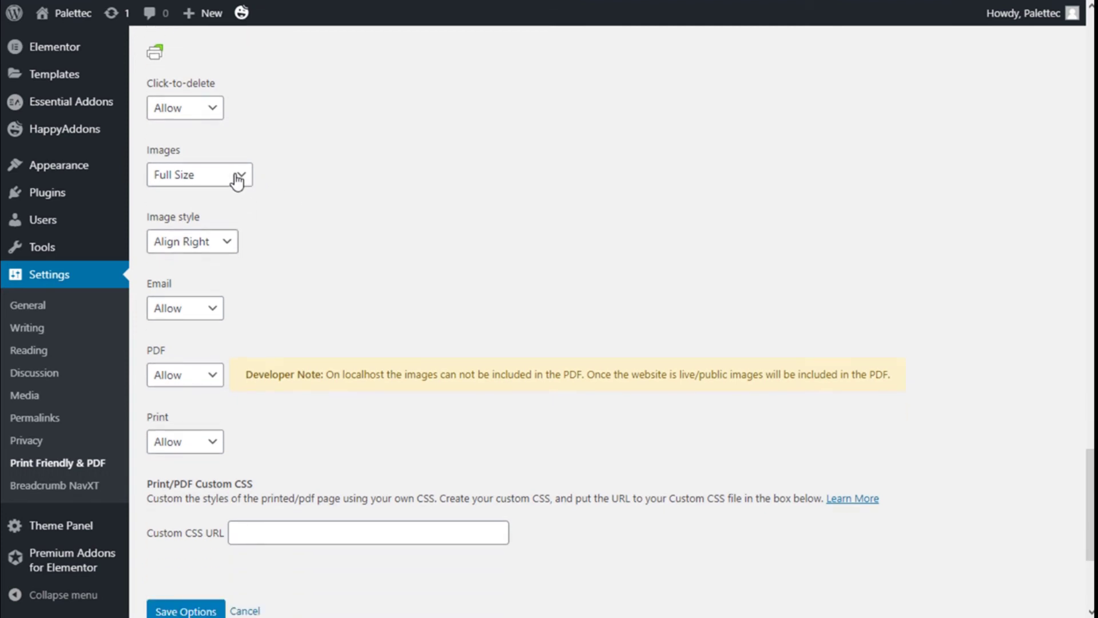
left_click(227, 245)
left_click(318, 218)
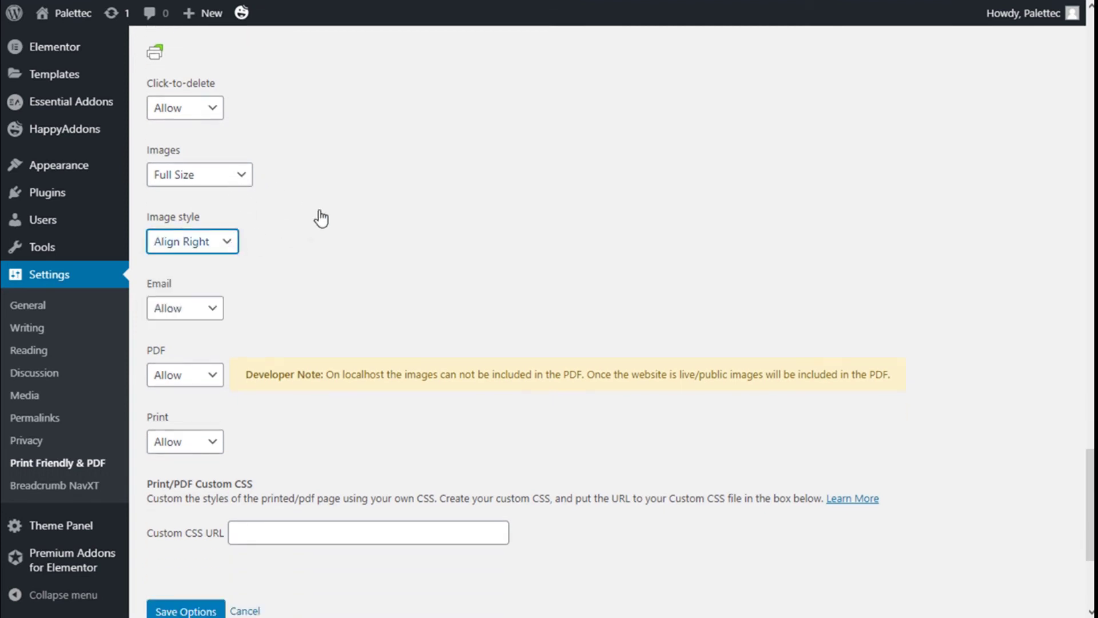
scroll(316, 218, "down", 2)
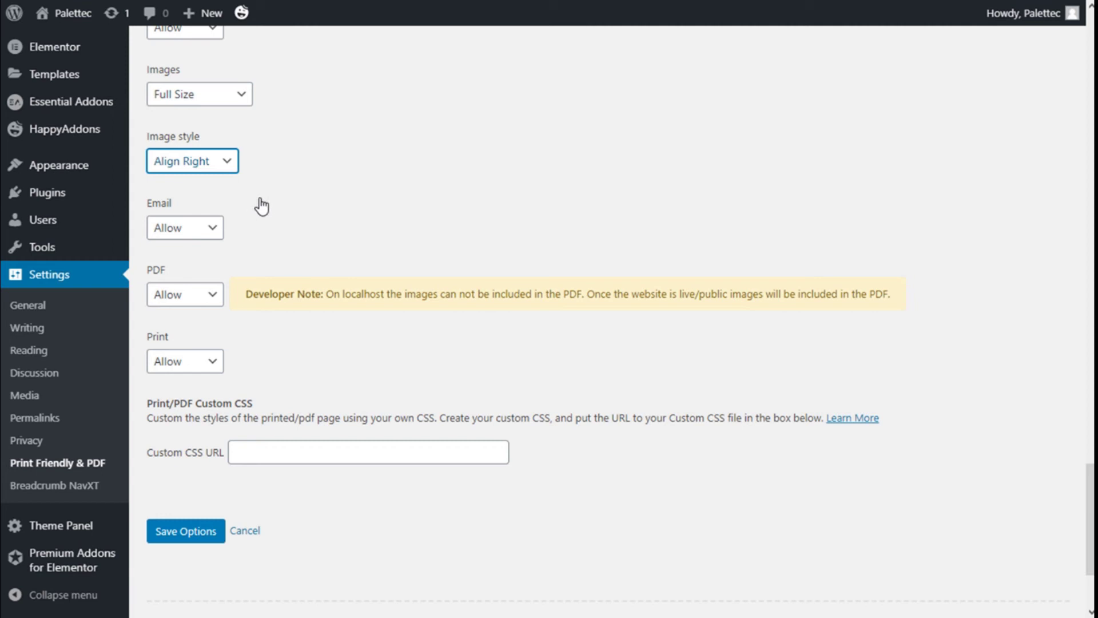
scroll(286, 193, "down", 2)
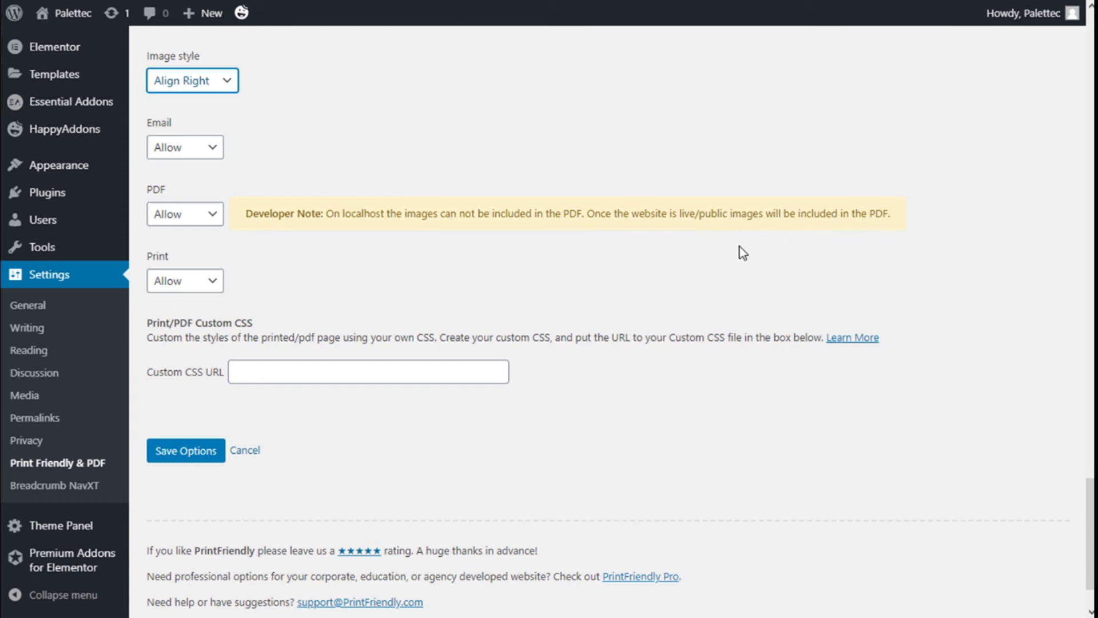
scroll(483, 258, "down", 2)
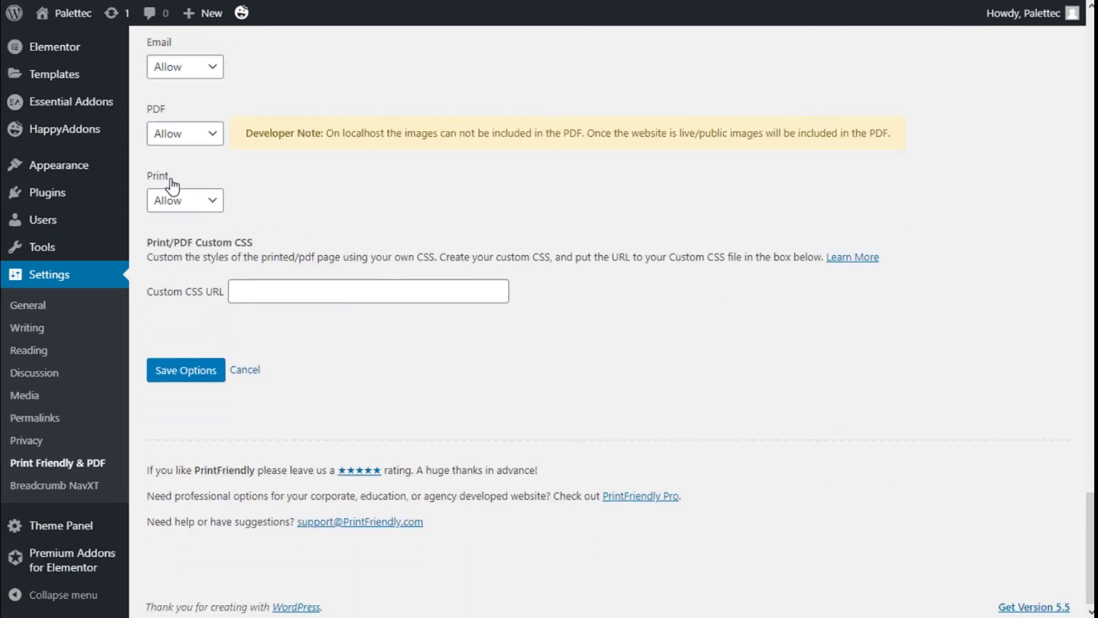
left_click(184, 201)
left_click(321, 207)
scroll(301, 196, "down", 1)
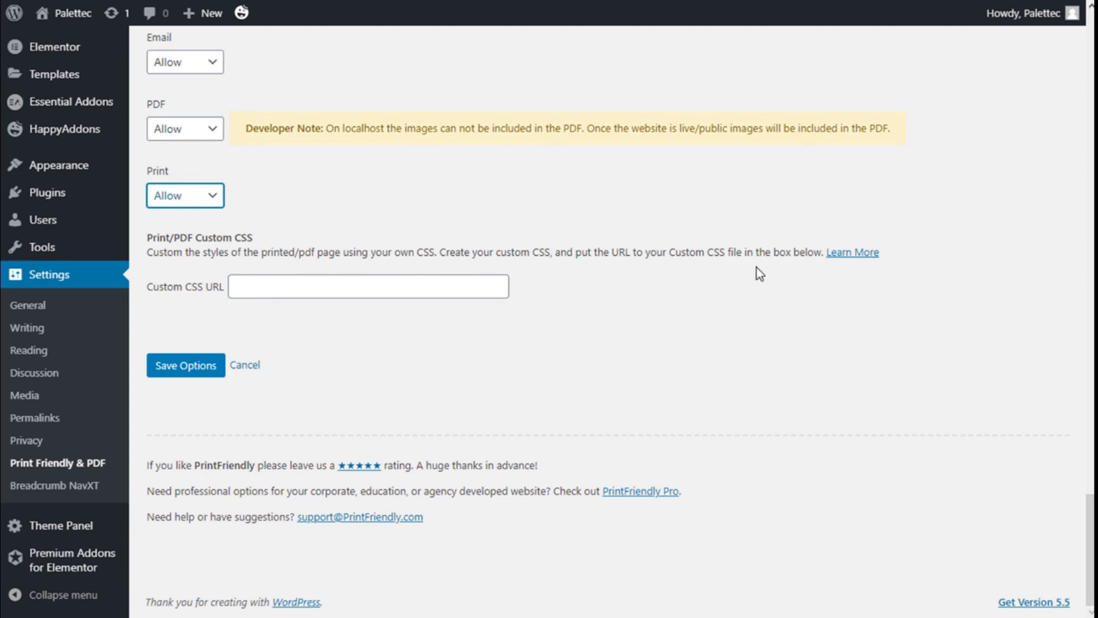
left_click(176, 375)
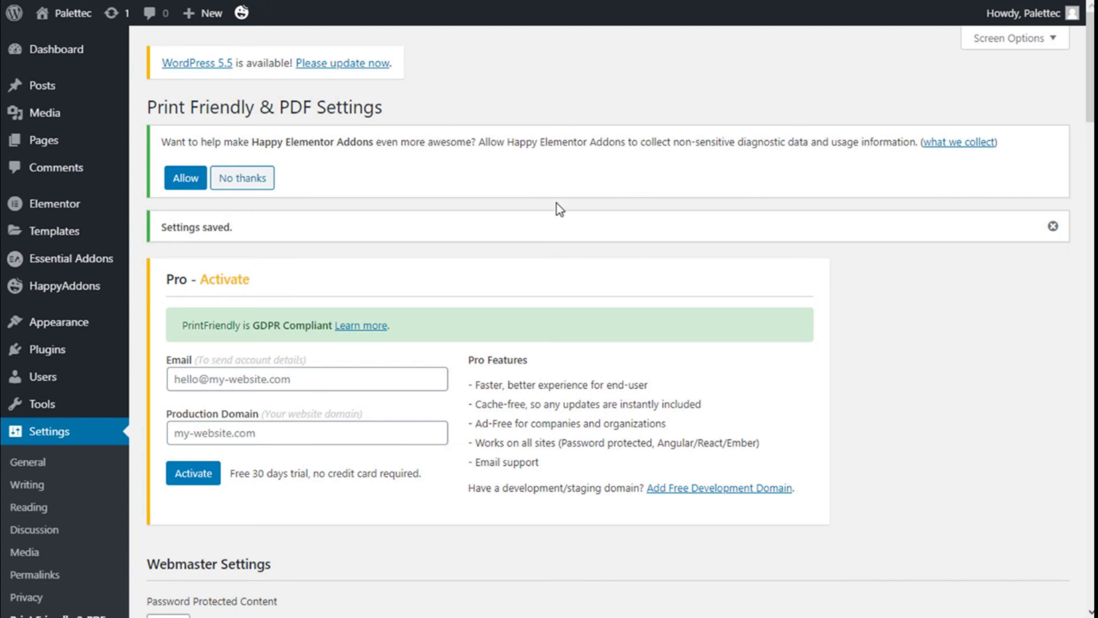
Reach Visit Site under the site name in the admin bar to view the blog.
mouse_move(58, 13)
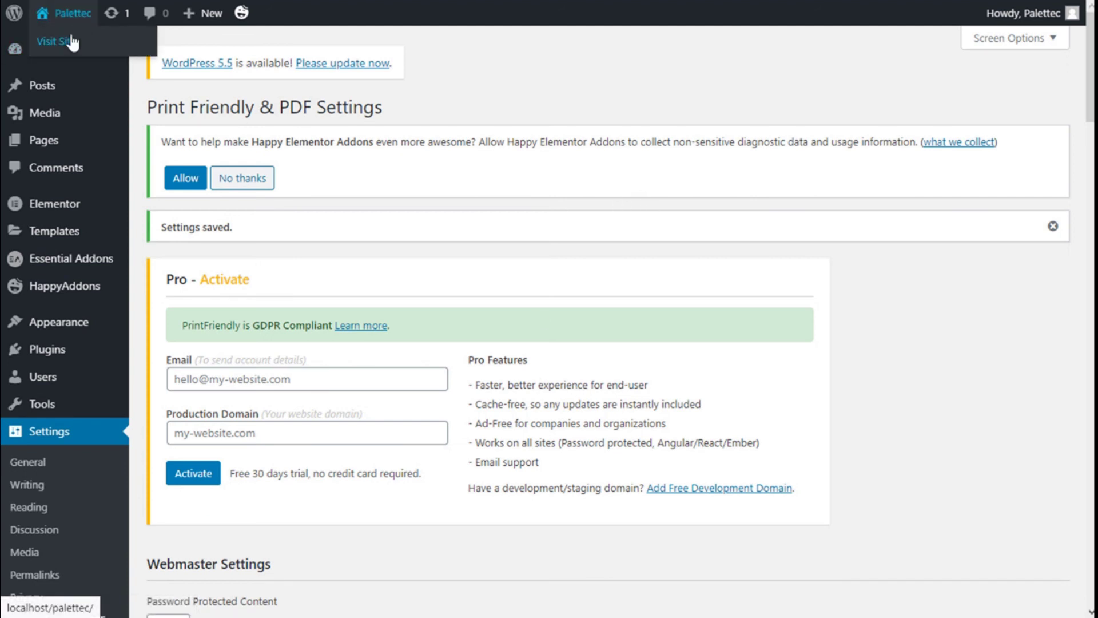
mouse_move(80, 54)
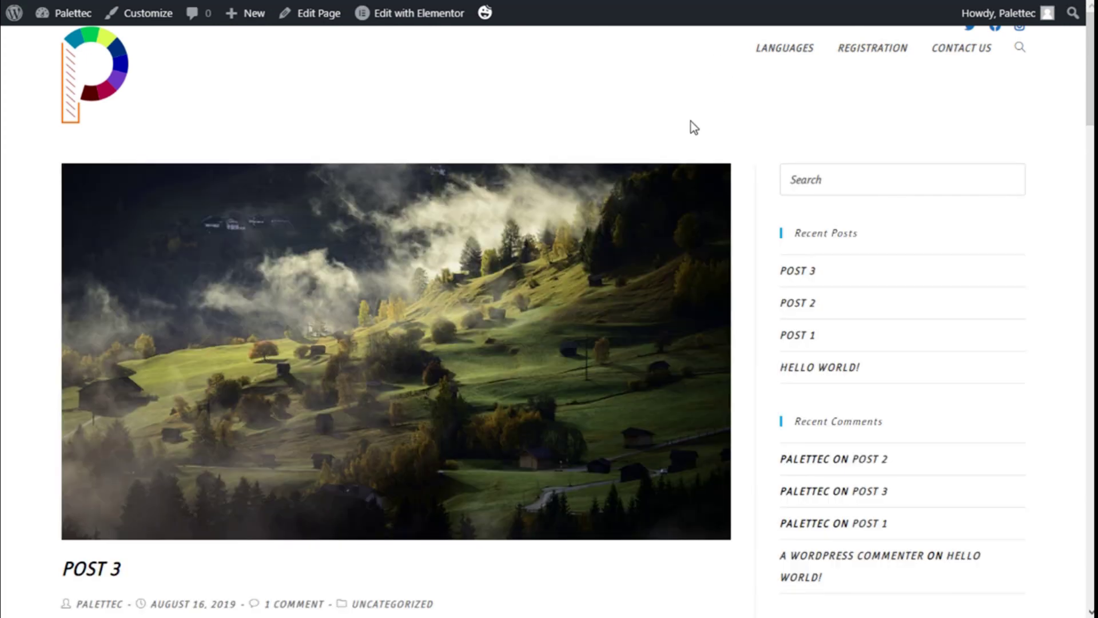
Use the green Print/PDF button below Post 3's text to open its PrintFriendly preview.
scroll(523, 83, "down", 2)
scroll(523, 83, "down", 3)
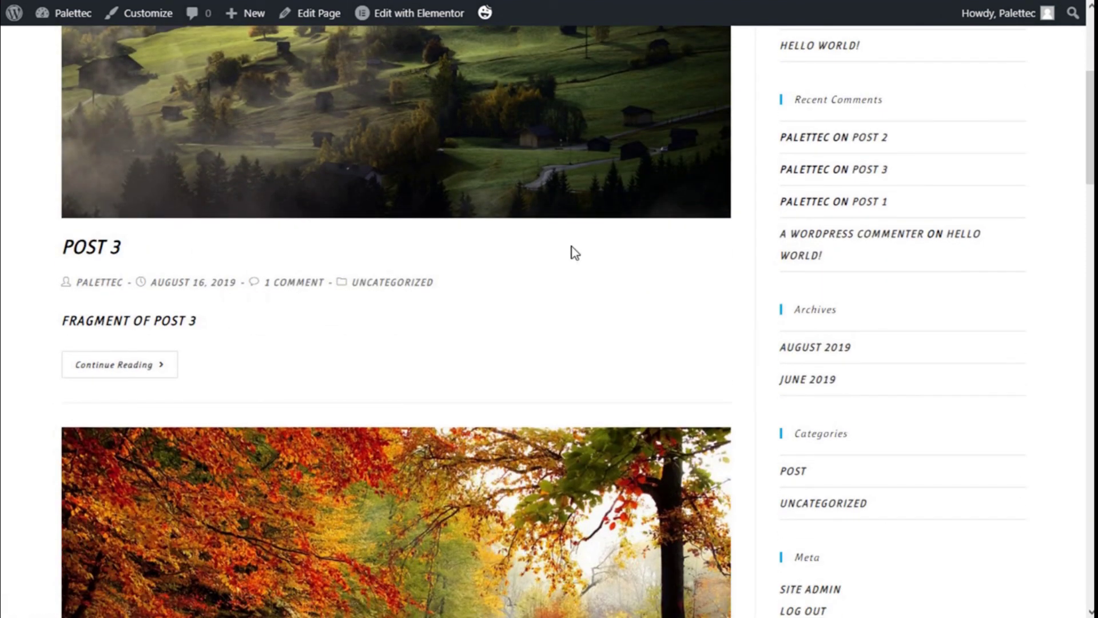
scroll(574, 252, "down", 3)
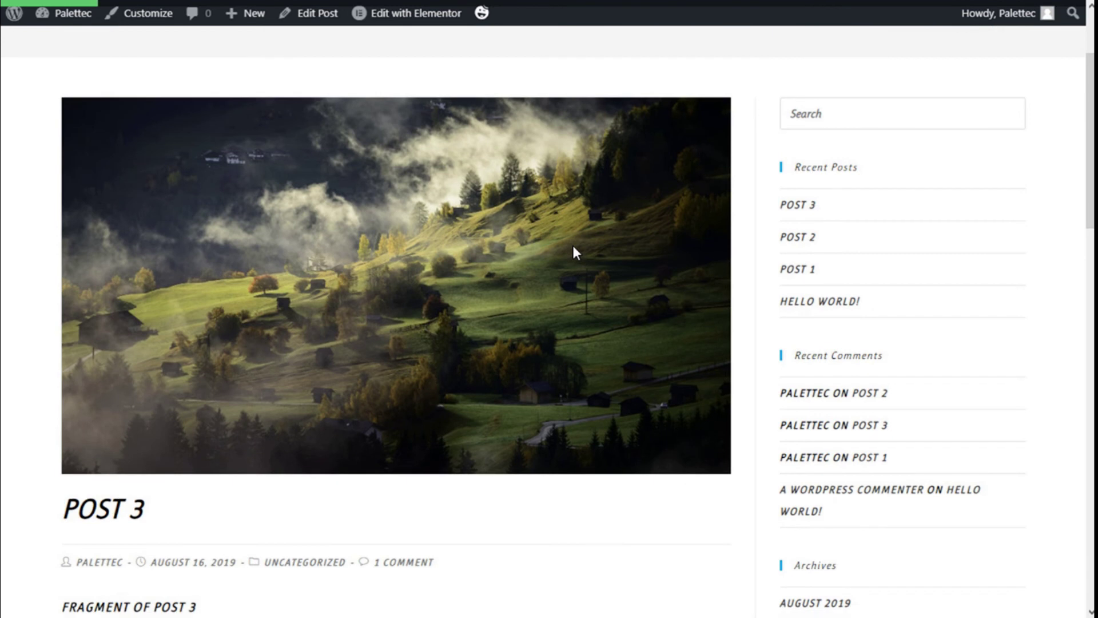
scroll(573, 251, "down", 6)
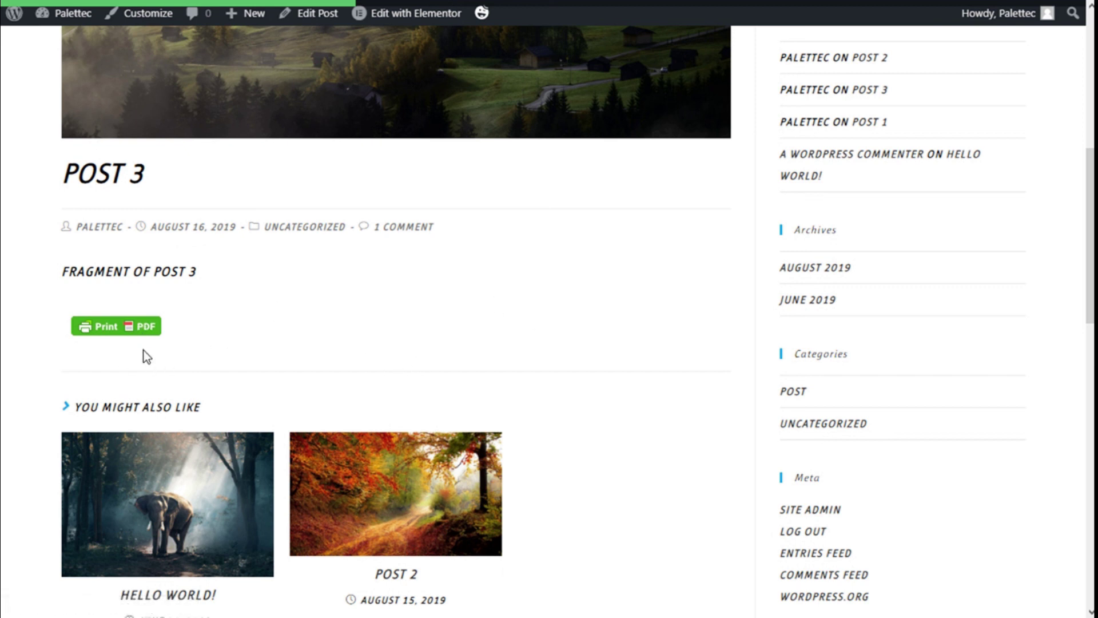
left_click(128, 326)
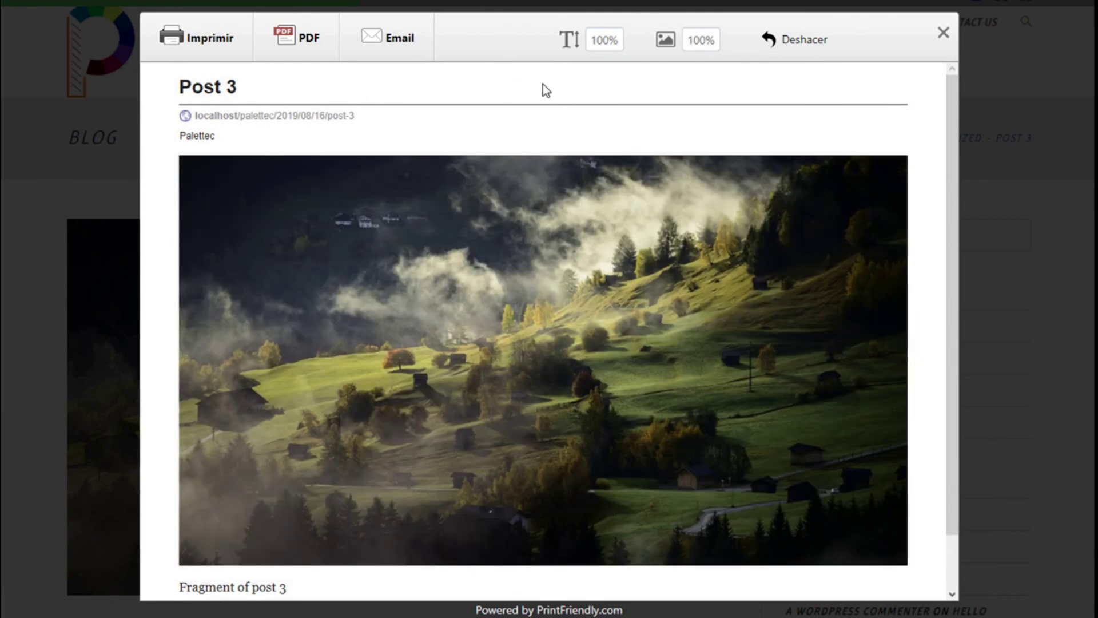
Scroll through the Post 3 print preview to check its title, image and text.
scroll(901, 201, "down", 1)
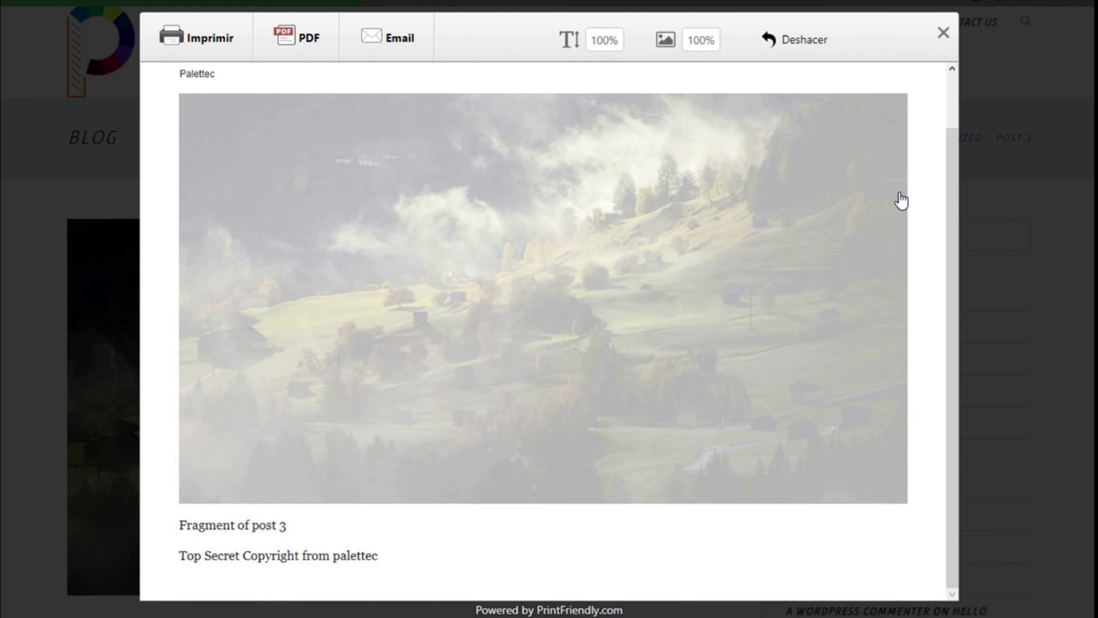
scroll(900, 199, "up", 1)
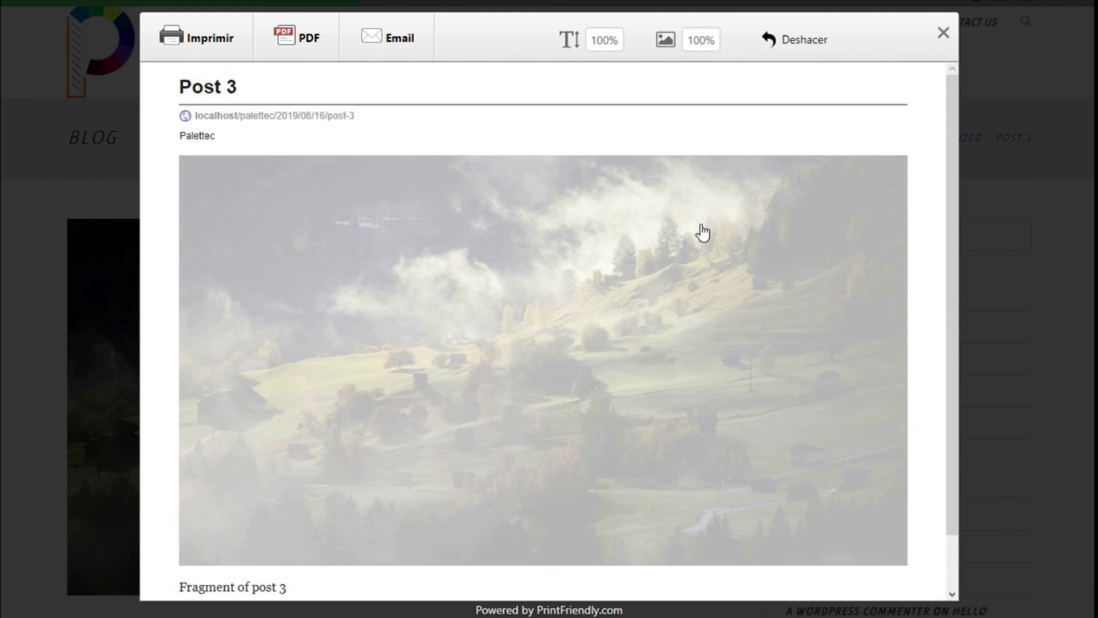
scroll(681, 286, "down", 1)
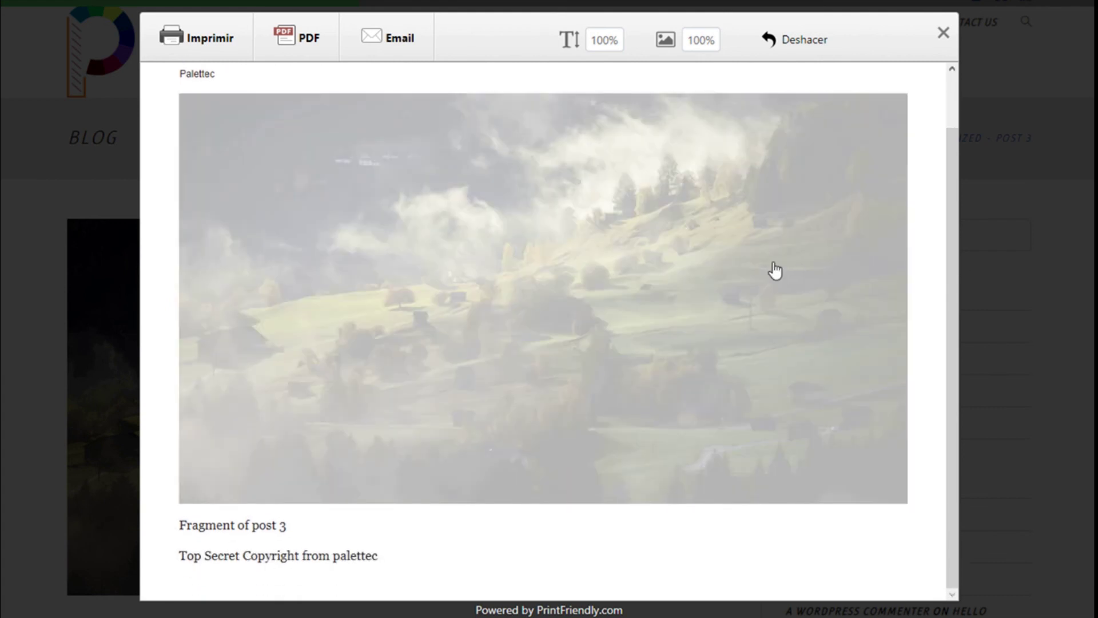
scroll(943, 261, "up", 1)
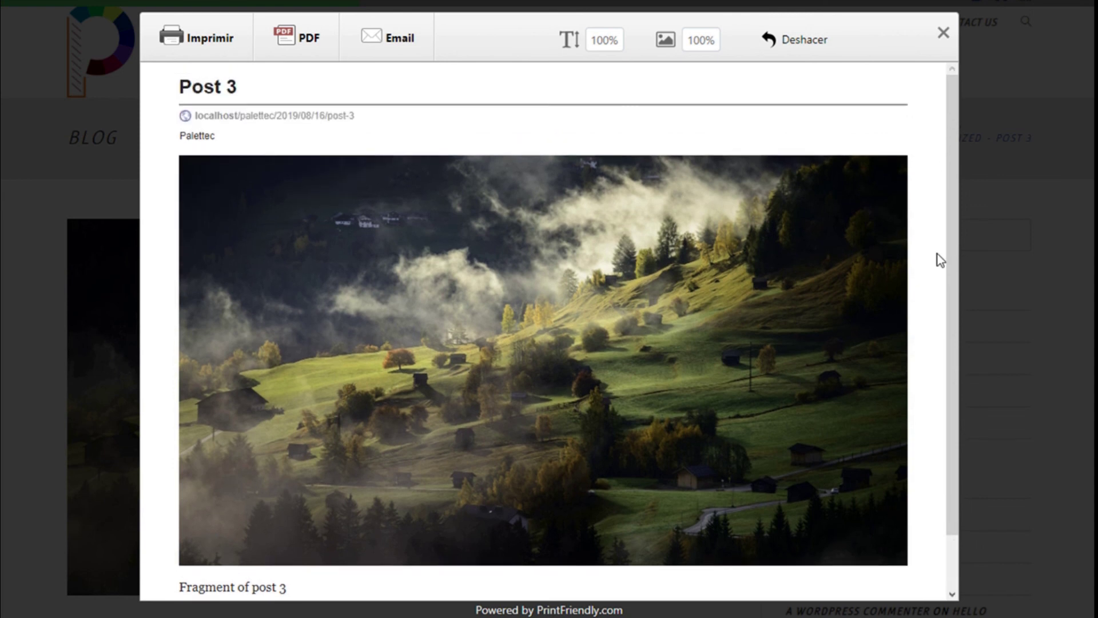
left_click(943, 33)
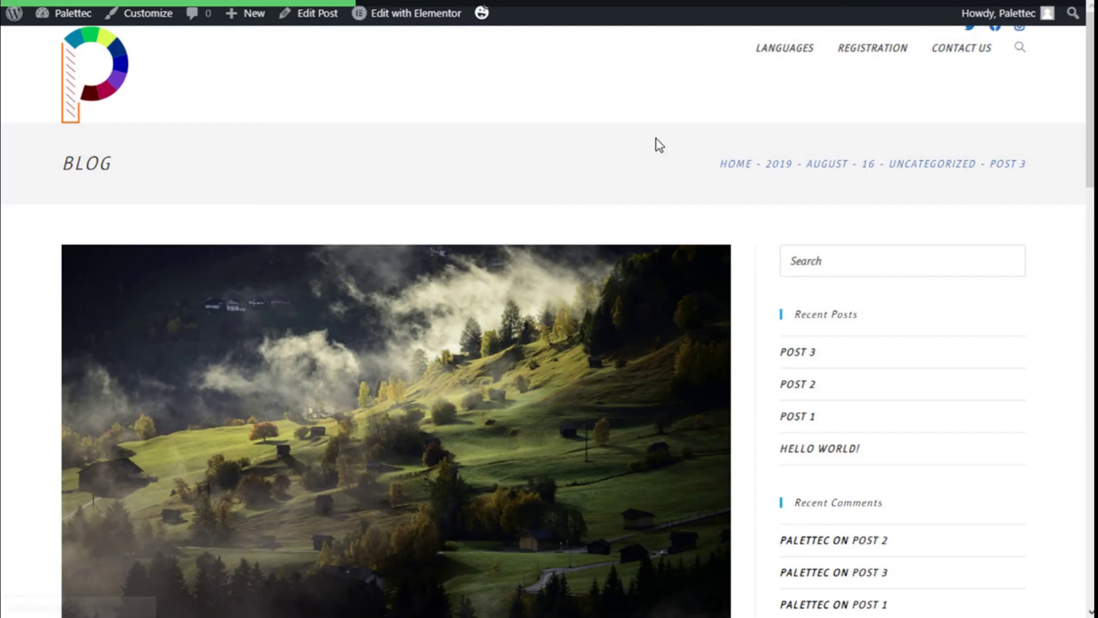
scroll(601, 171, "down", 1)
scroll(540, 201, "down", 5)
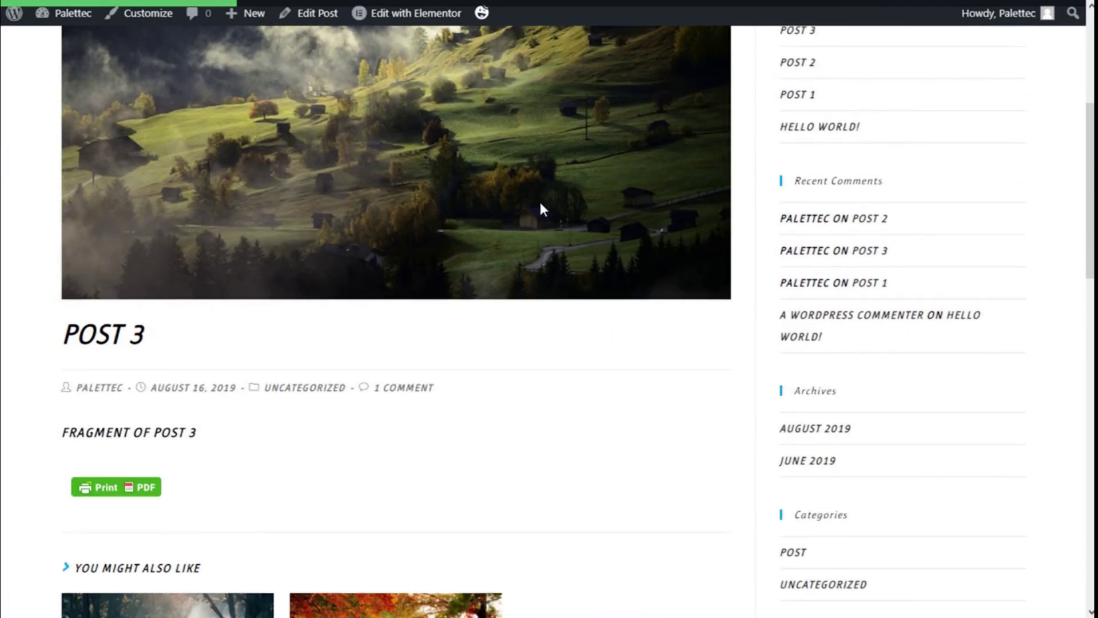